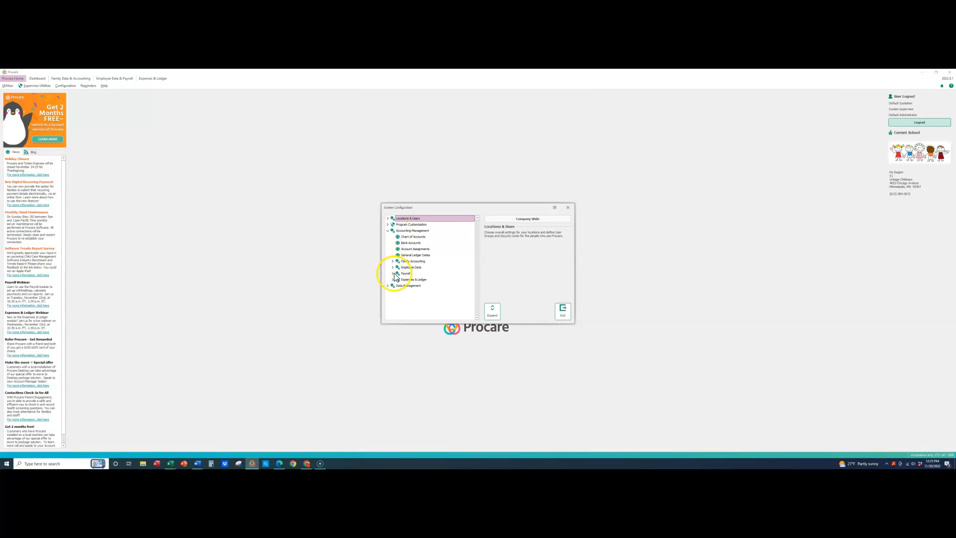
Review the Federal Income Tax 2022 formula in the payroll formulas under Accounting Management, and close the system configuration.
{"action": "left_click", "coordinate": [392, 267]}
{"action": "left_click", "coordinate": [392, 286]}
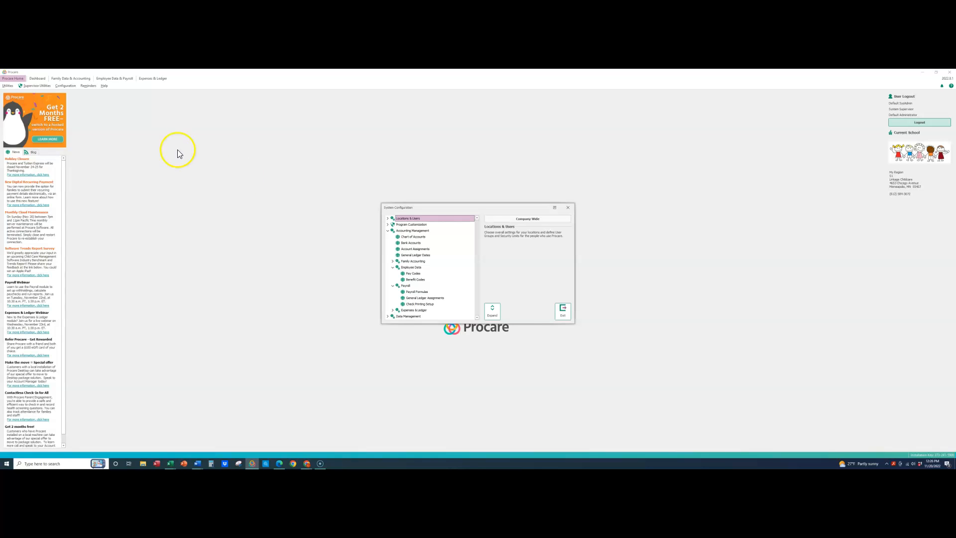
{"action": "double_click", "coordinate": [423, 291]}
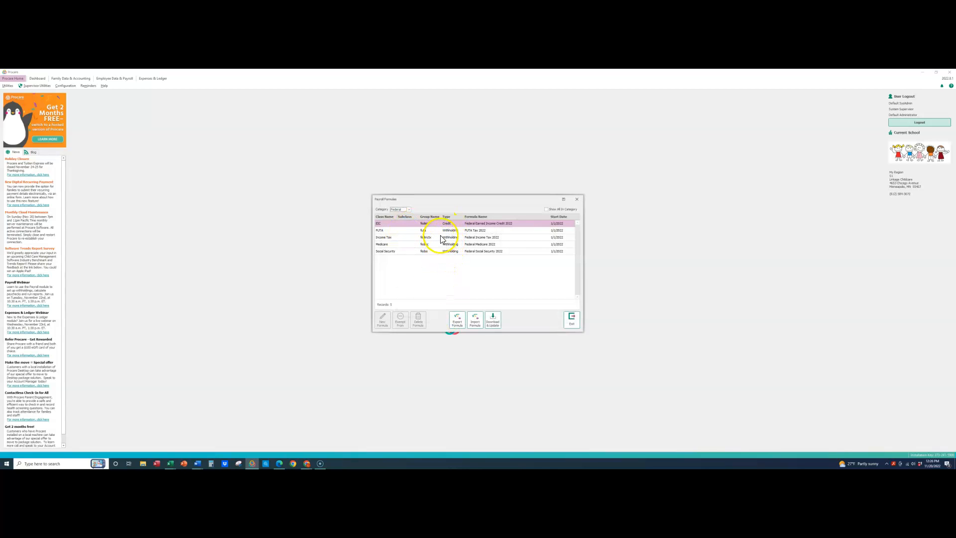
{"action": "double_click", "coordinate": [439, 237]}
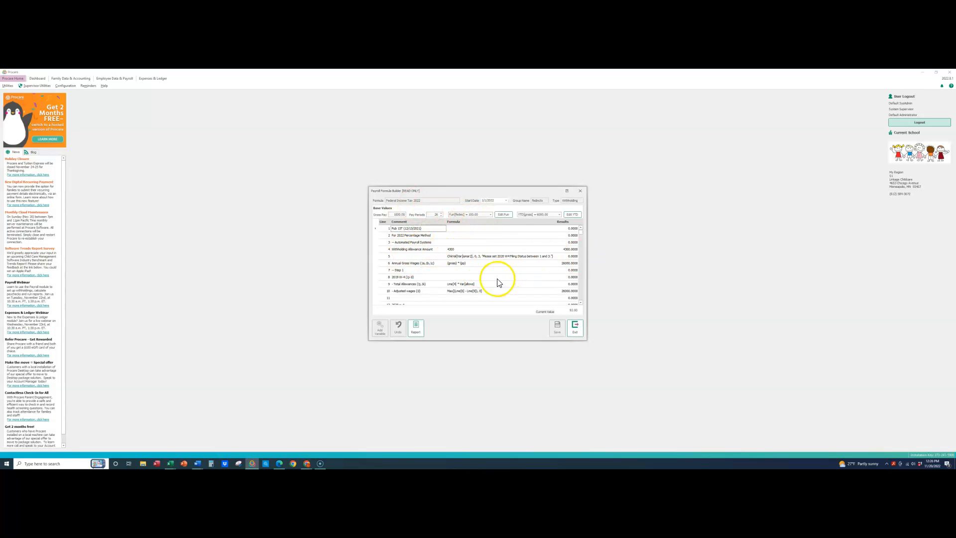
{"action": "left_click", "coordinate": [573, 327]}
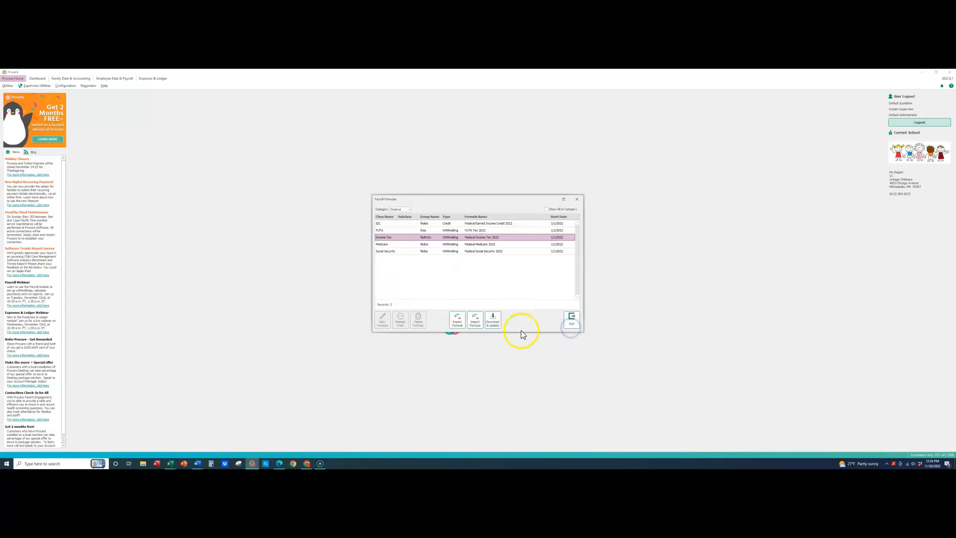
{"action": "left_click", "coordinate": [571, 324]}
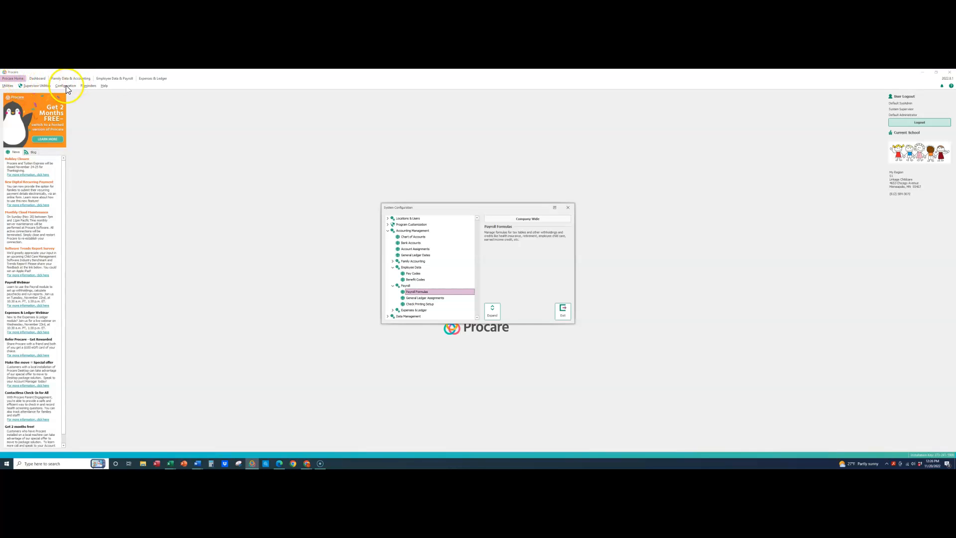
{"action": "left_click", "coordinate": [563, 311]}
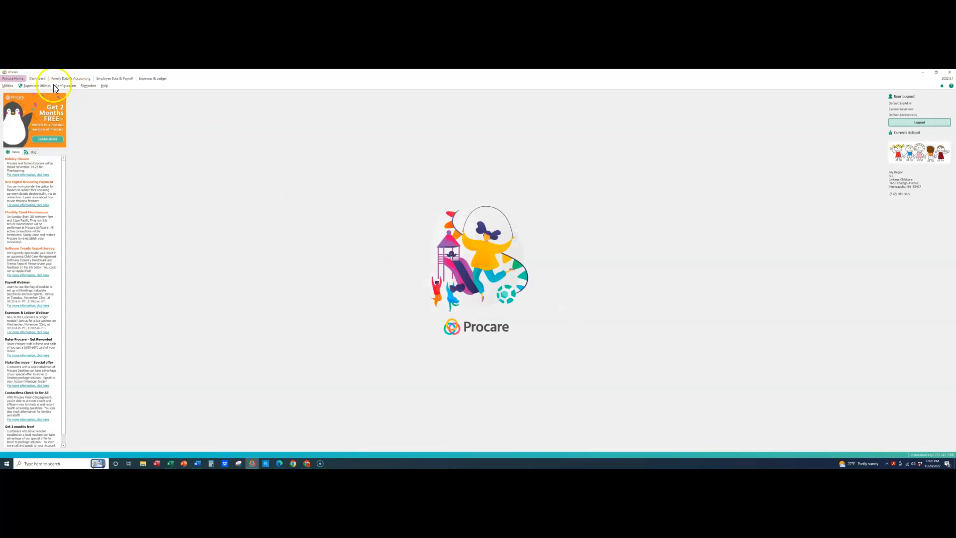
Go to Employee Data & Payroll, view the blank person information form for a new employee, and cancel it.
{"action": "left_click", "coordinate": [106, 80]}
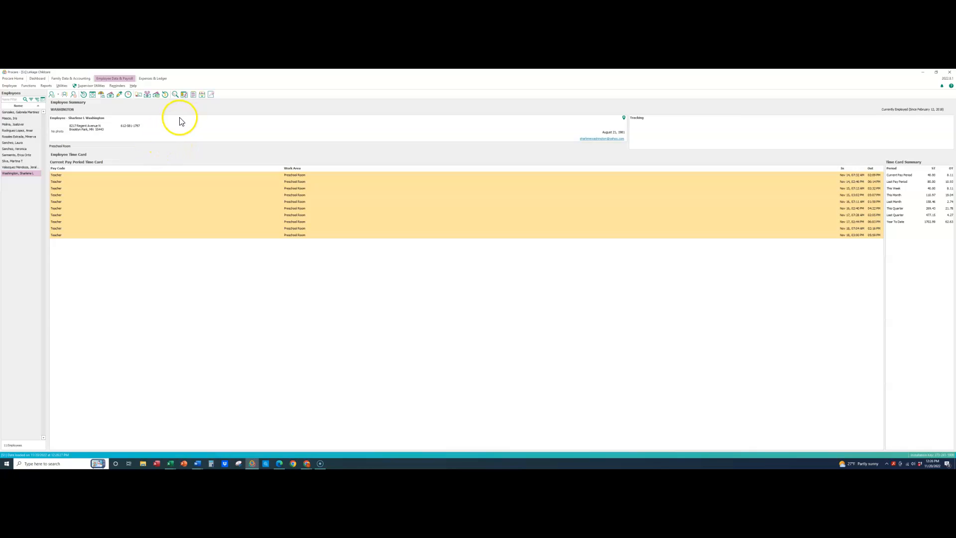
{"action": "left_click", "coordinate": [52, 94]}
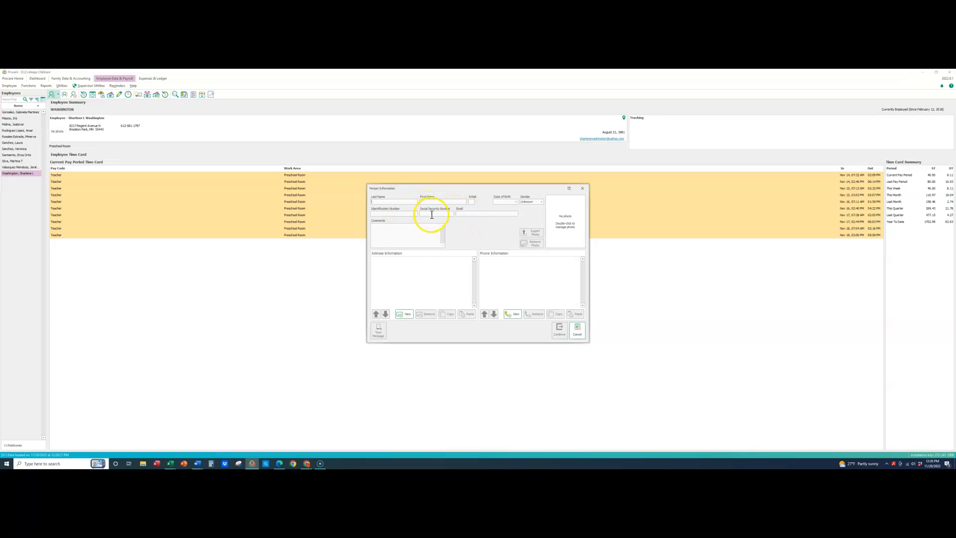
{"action": "left_click", "coordinate": [472, 214]}
{"action": "left_click", "coordinate": [577, 331]}
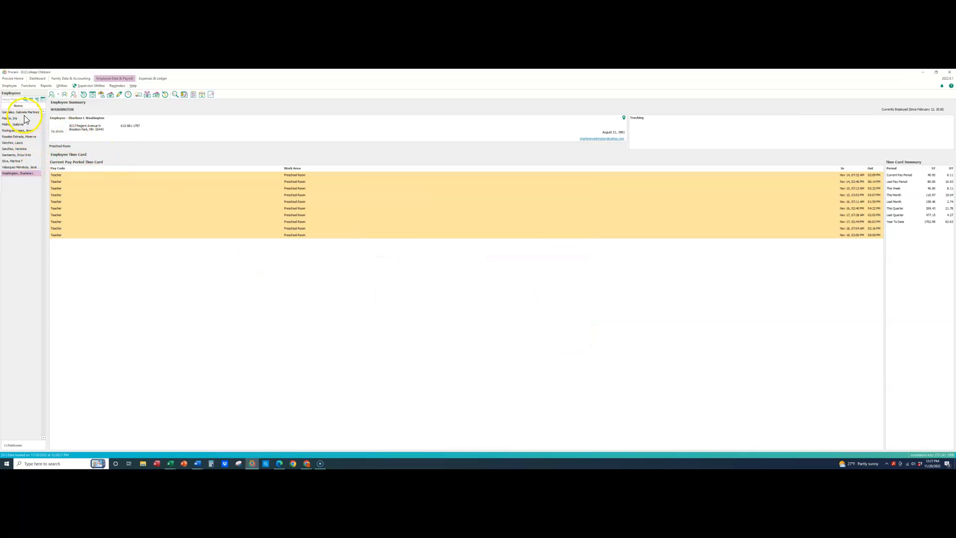
View the selected employee's information and relationships, check the available primary work areas, and close the record without changes.
{"action": "left_click", "coordinate": [64, 96]}
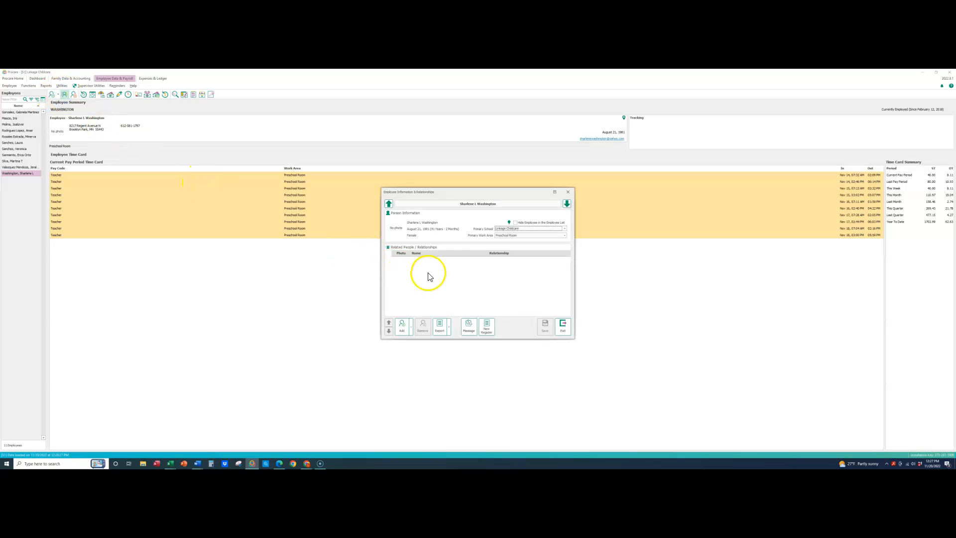
{"action": "left_click", "coordinate": [521, 235]}
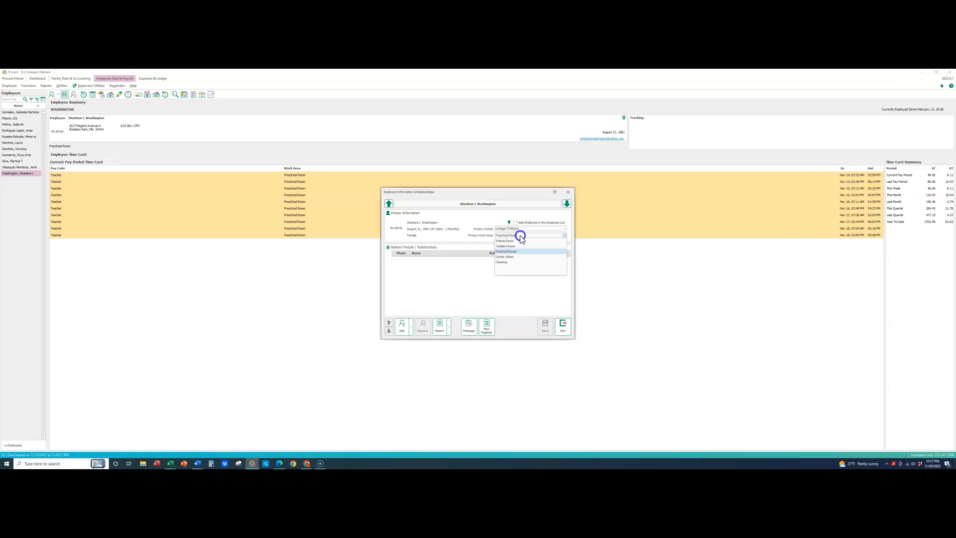
{"action": "left_click", "coordinate": [521, 235]}
{"action": "left_click", "coordinate": [520, 236]}
{"action": "left_click", "coordinate": [517, 235]}
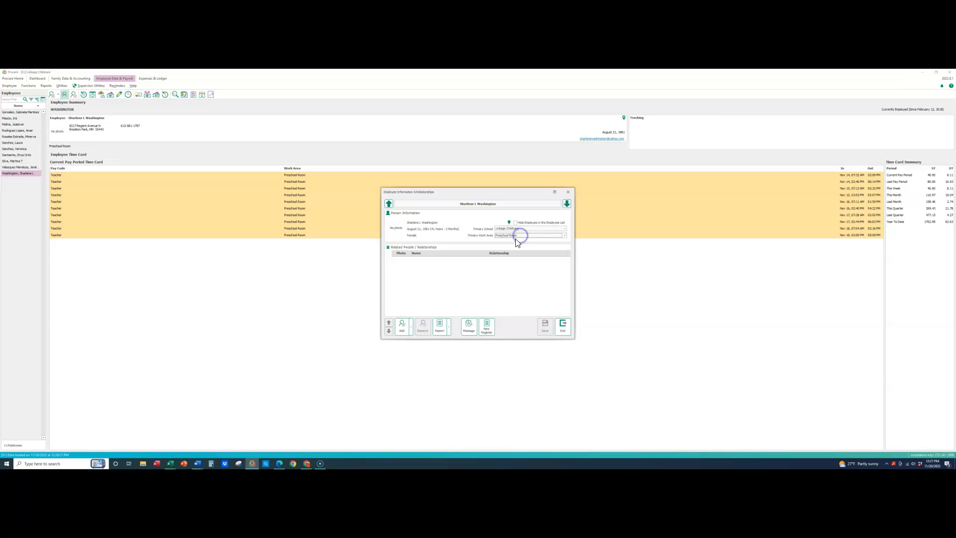
{"action": "left_click", "coordinate": [504, 235]}
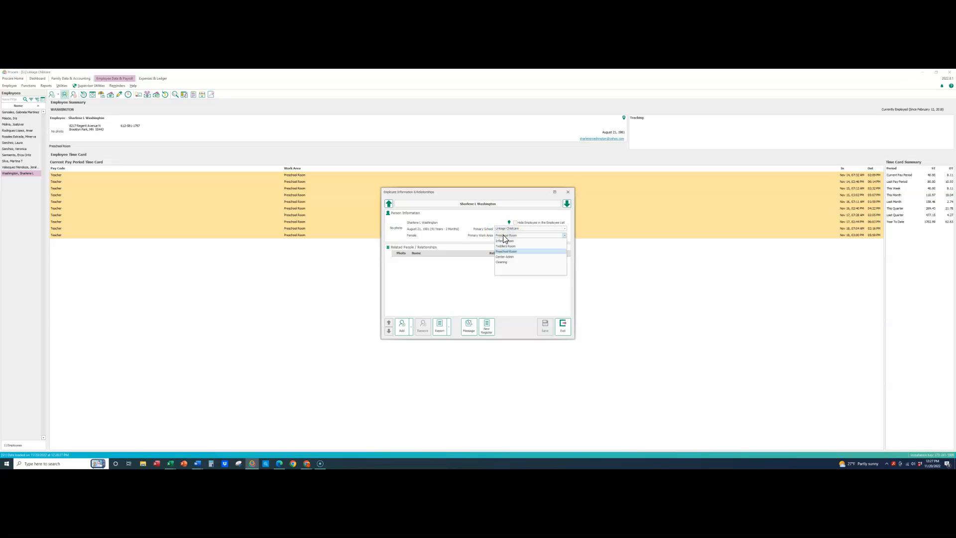
{"action": "left_click", "coordinate": [503, 236]}
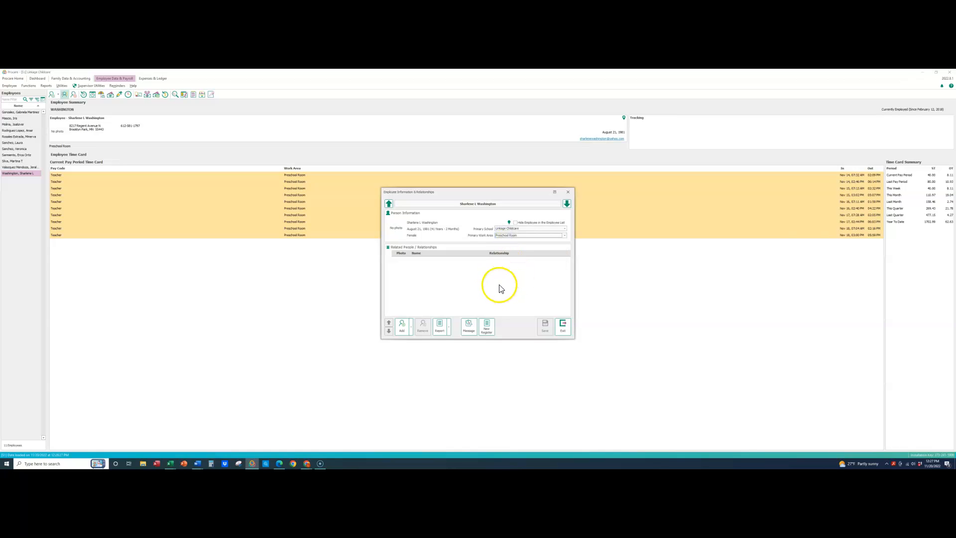
{"action": "left_click", "coordinate": [562, 328]}
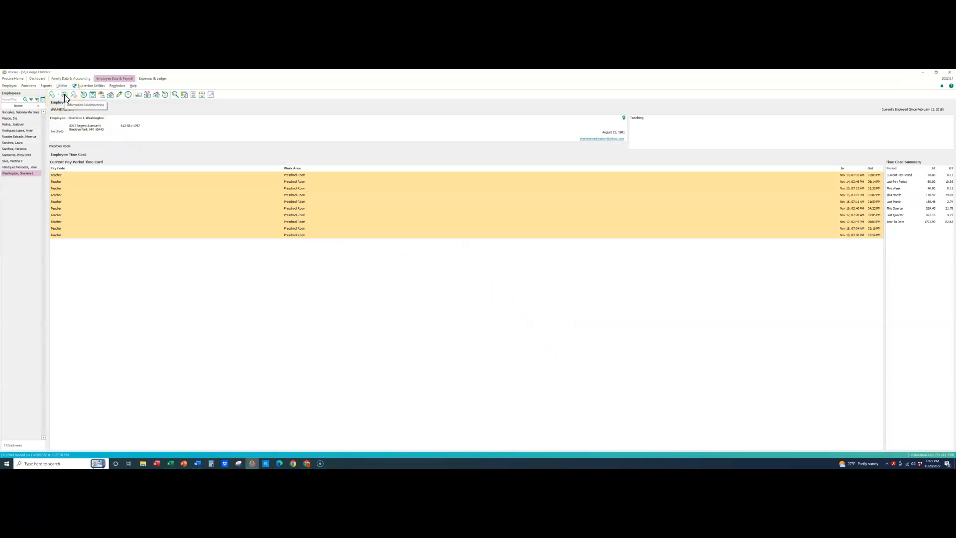
Select the fourth employee in the list and view that employee's information and relationships before closing the record.
{"action": "left_click", "coordinate": [21, 156]}
{"action": "left_click", "coordinate": [11, 124]}
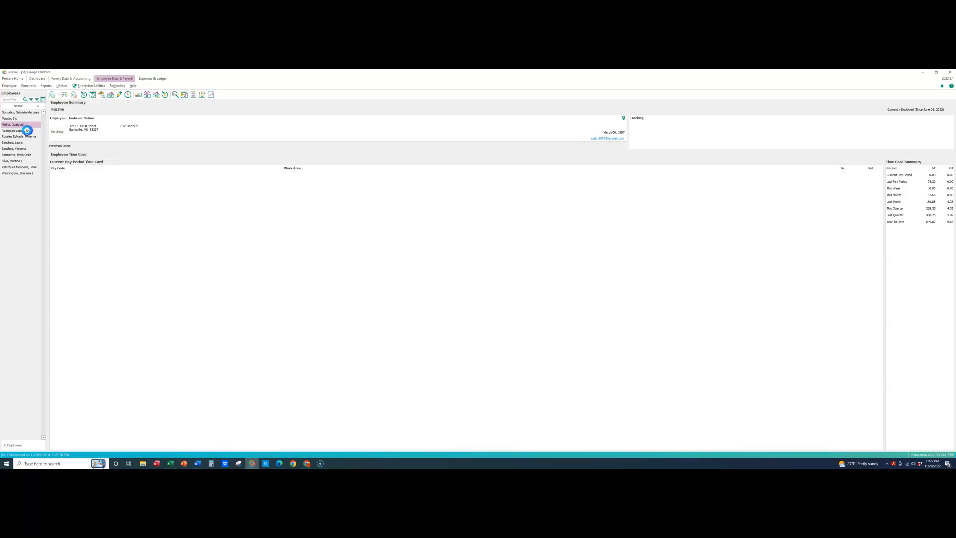
{"action": "left_click", "coordinate": [27, 130]}
{"action": "left_click", "coordinate": [65, 95]}
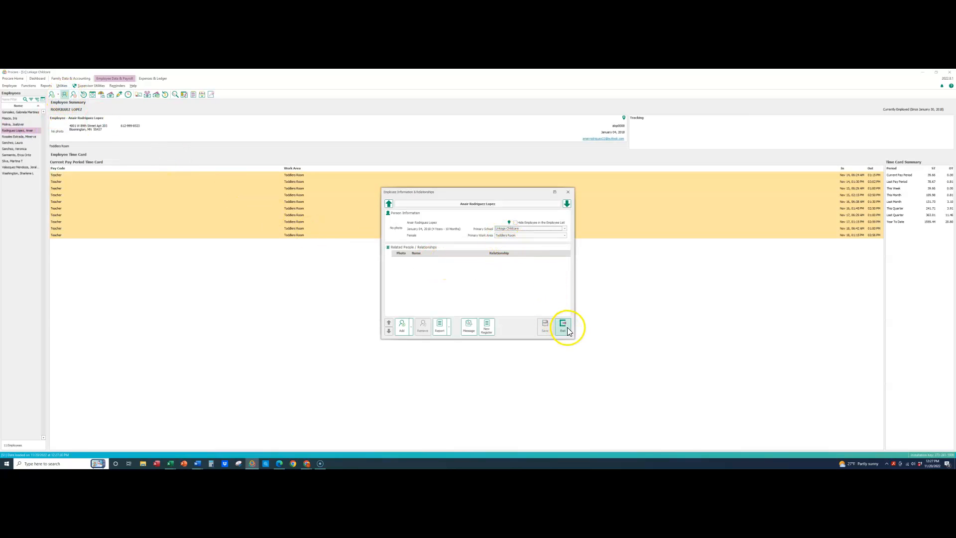
{"action": "left_click", "coordinate": [563, 326]}
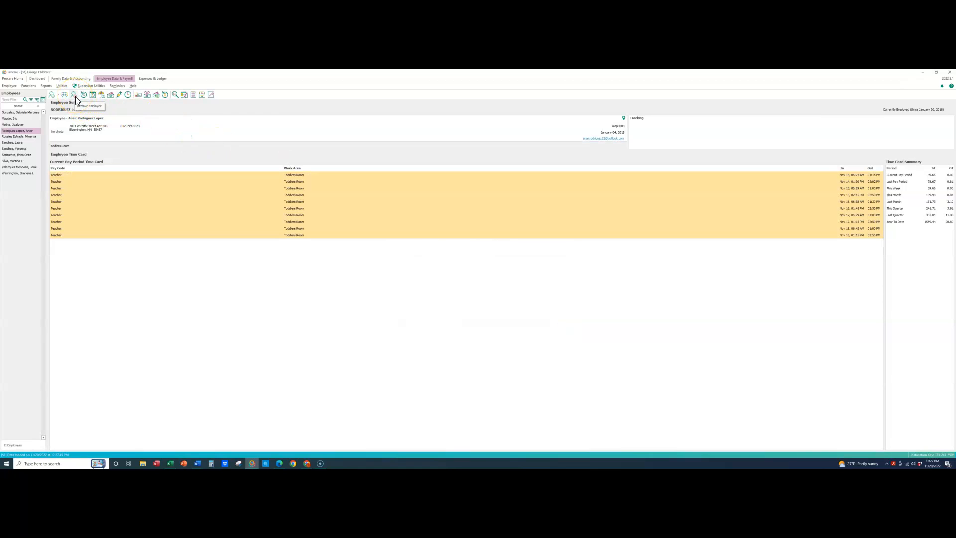
View the employee's benefits beside the Sick Pay payroll 10-31 to 11-12-22 workbook in Excel, and close the benefits.
{"action": "left_click", "coordinate": [101, 95]}
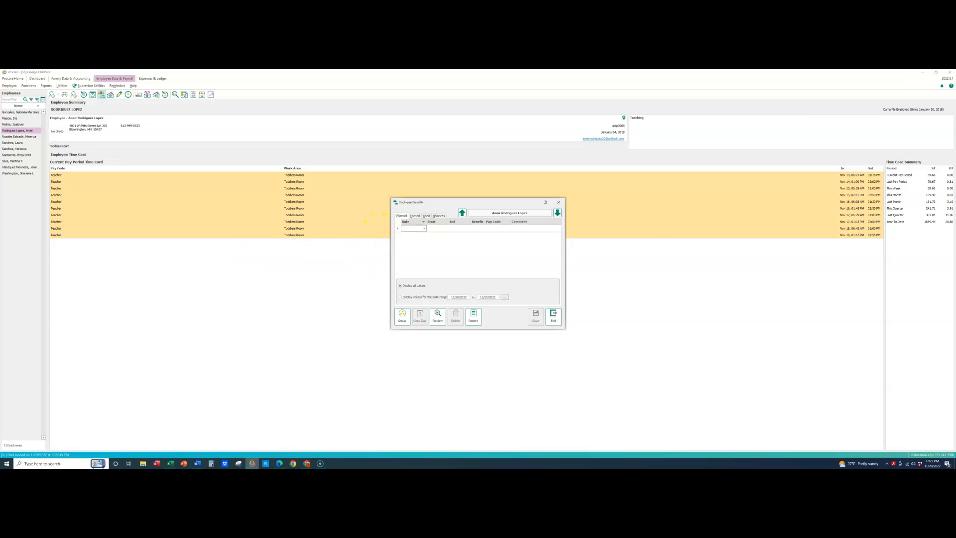
{"action": "key", "text": "alt+Tab"}
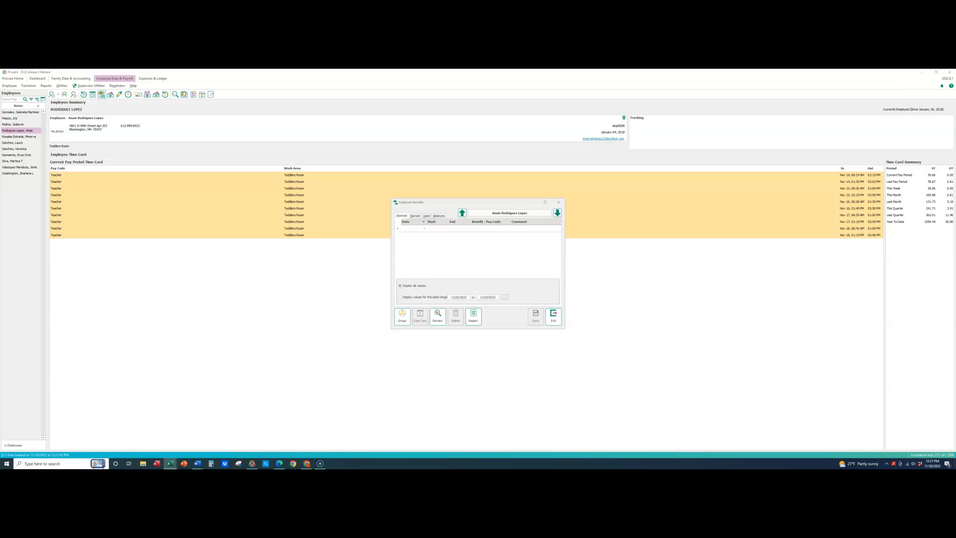
{"action": "left_click_drag", "start_coordinate": [955, 80], "coordinate": [854, 131]}
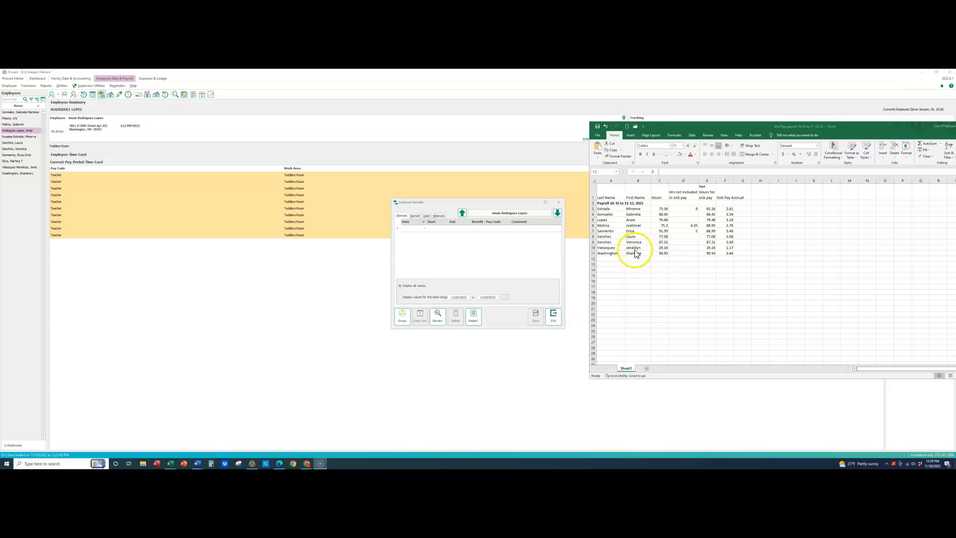
{"action": "left_click", "coordinate": [554, 317]}
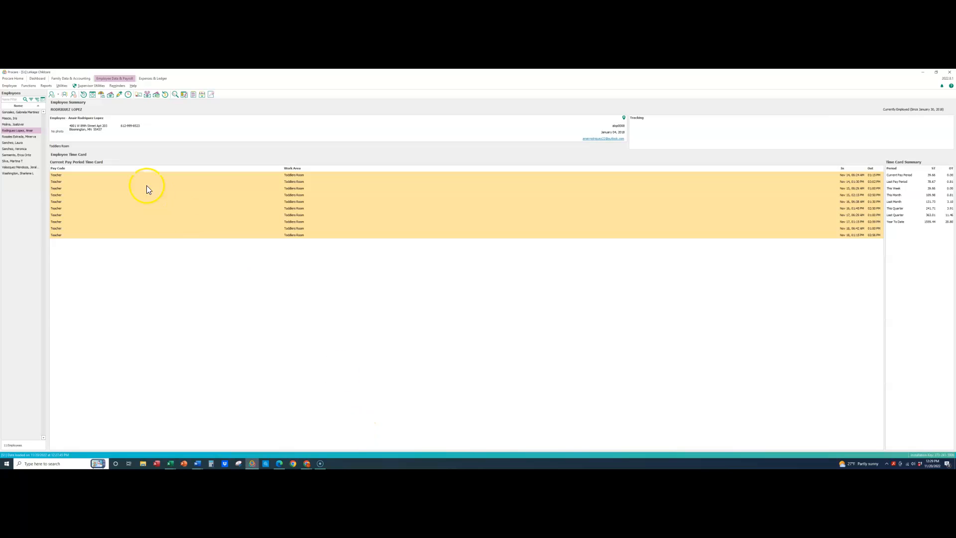
Compare the employee's gross pay hours in the payroll check calculator with the hours in the sick pay workbook in Excel.
{"action": "left_click", "coordinate": [138, 94]}
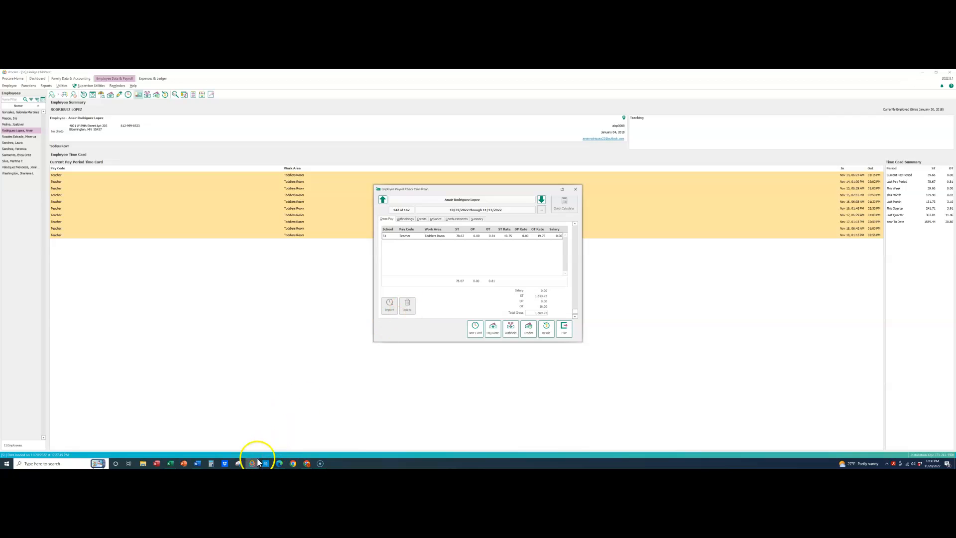
{"action": "left_click", "coordinate": [170, 464]}
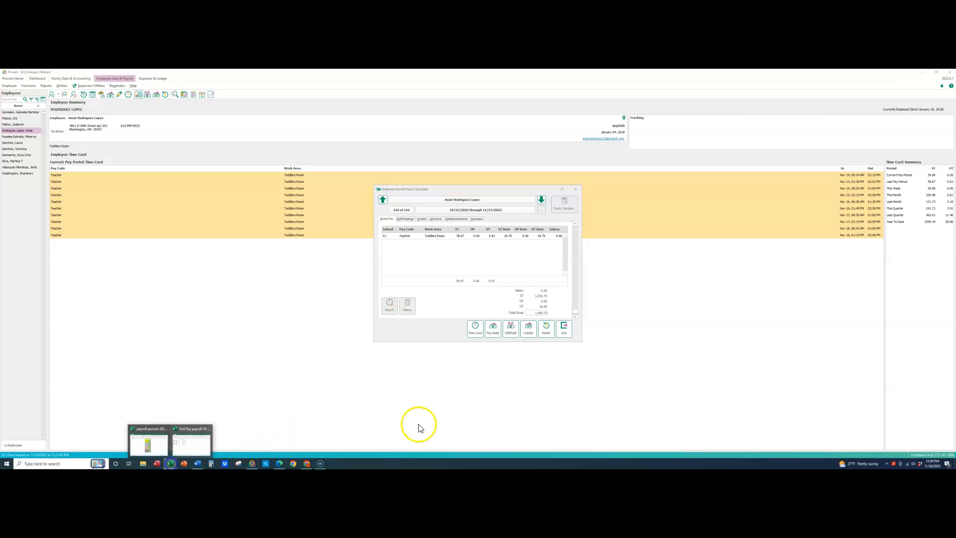
{"action": "left_click", "coordinate": [194, 440]}
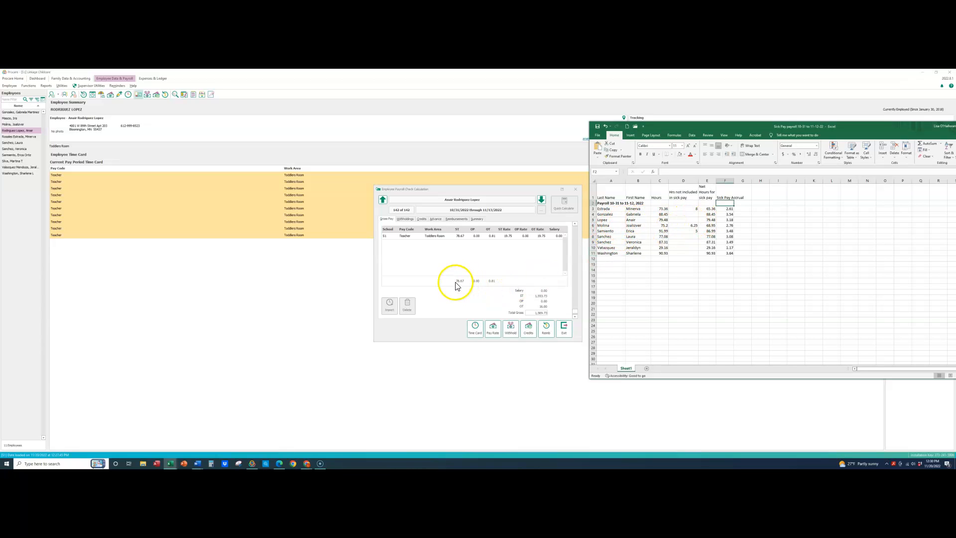
{"action": "left_click", "coordinate": [709, 220]}
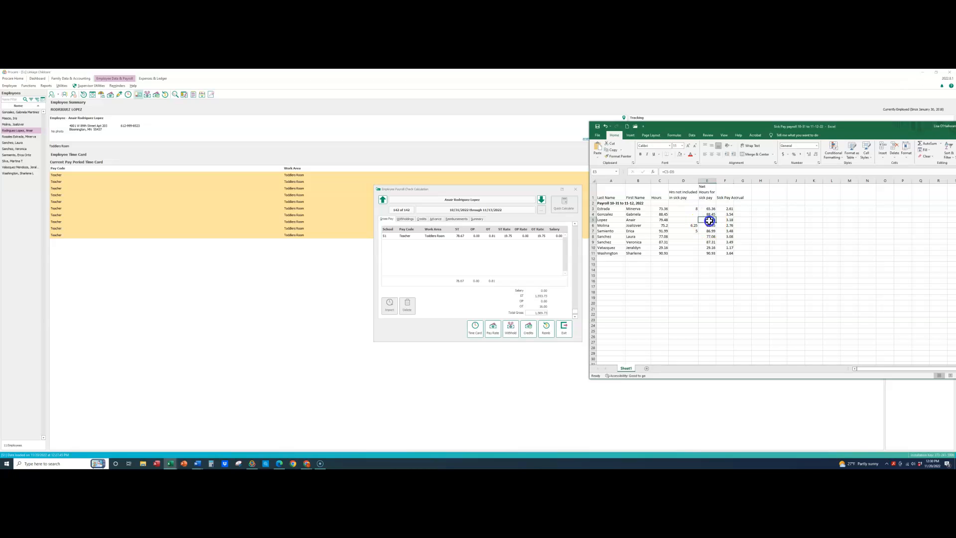
{"action": "left_click", "coordinate": [662, 220]}
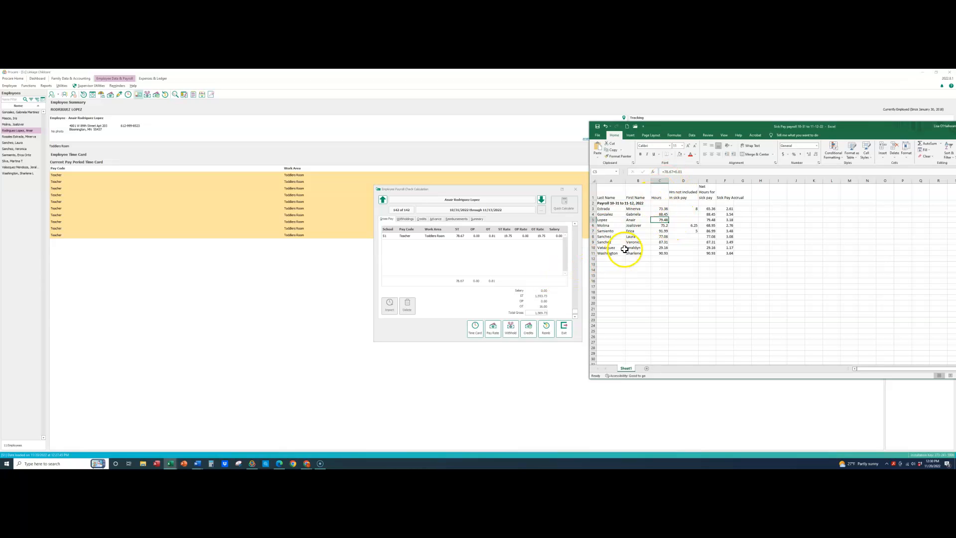
{"action": "left_click", "coordinate": [658, 291]}
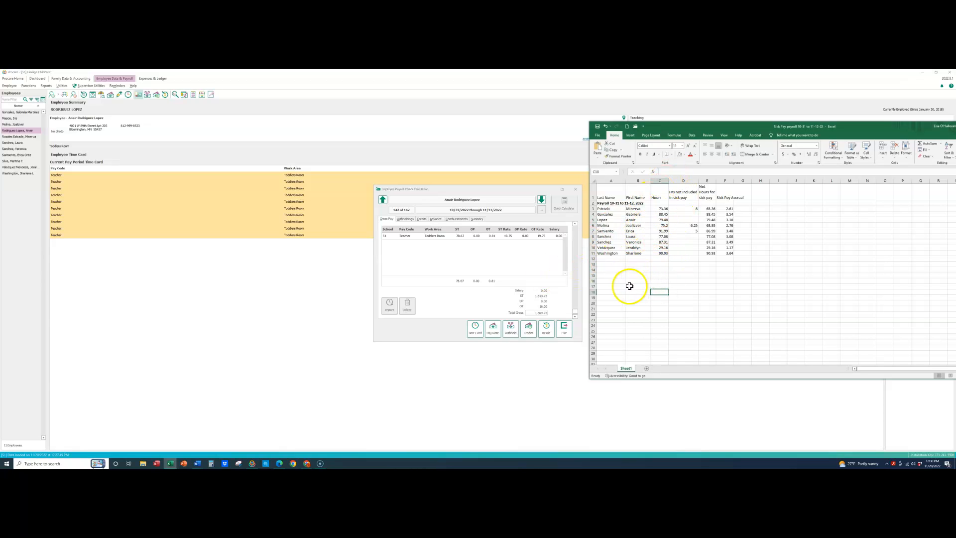
Examine the excluded hours, net hours and sick pay accrual formula in the workbook, and close the payroll check calculator.
{"action": "left_click", "coordinate": [687, 209]}
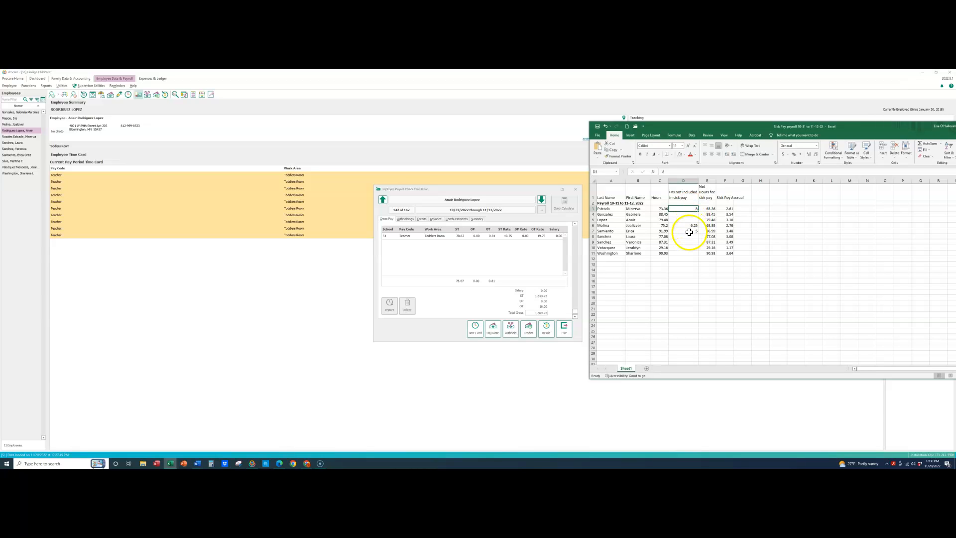
{"action": "left_click", "coordinate": [692, 232]}
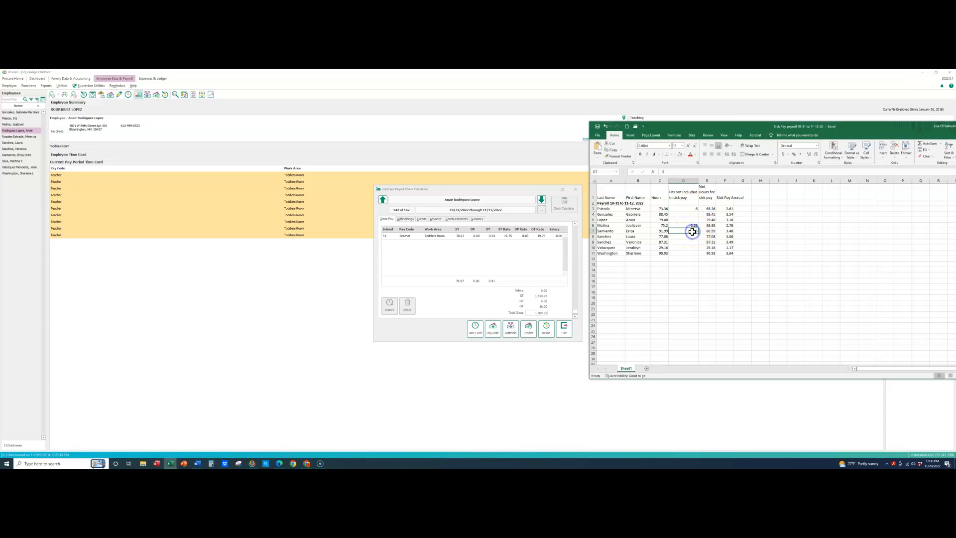
{"action": "left_click", "coordinate": [712, 210]}
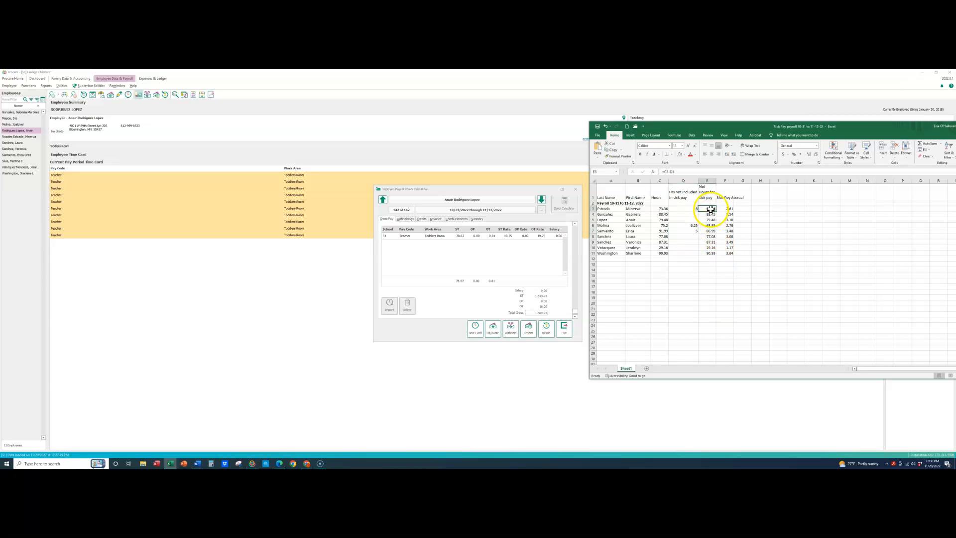
{"action": "left_click", "coordinate": [728, 209]}
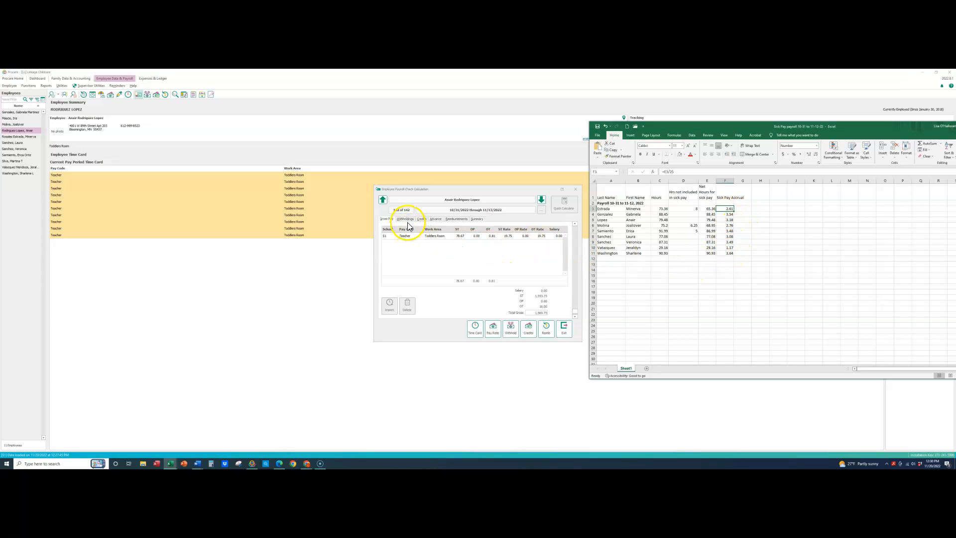
{"action": "left_click", "coordinate": [563, 333]}
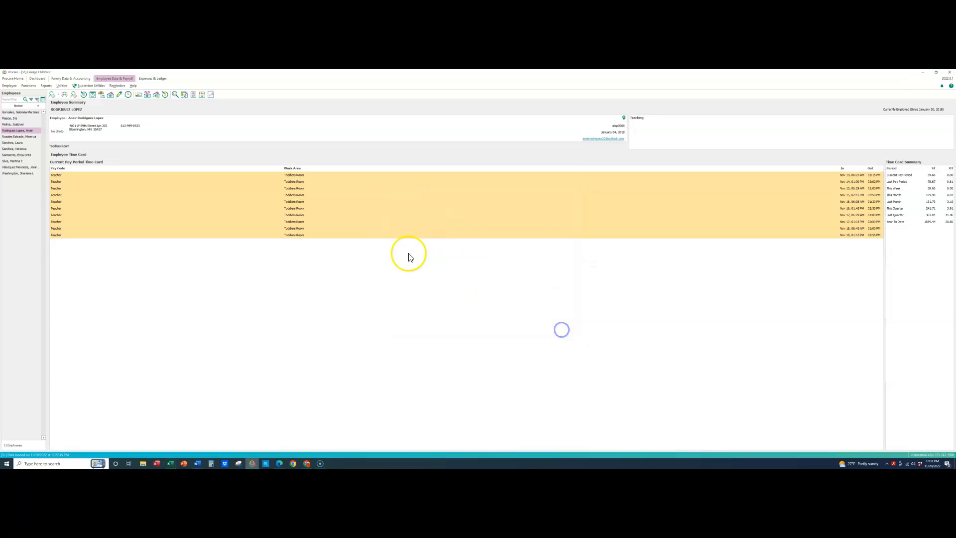
Open the selected employee's benefits and display the used benefit hours.
{"action": "left_click", "coordinate": [102, 96]}
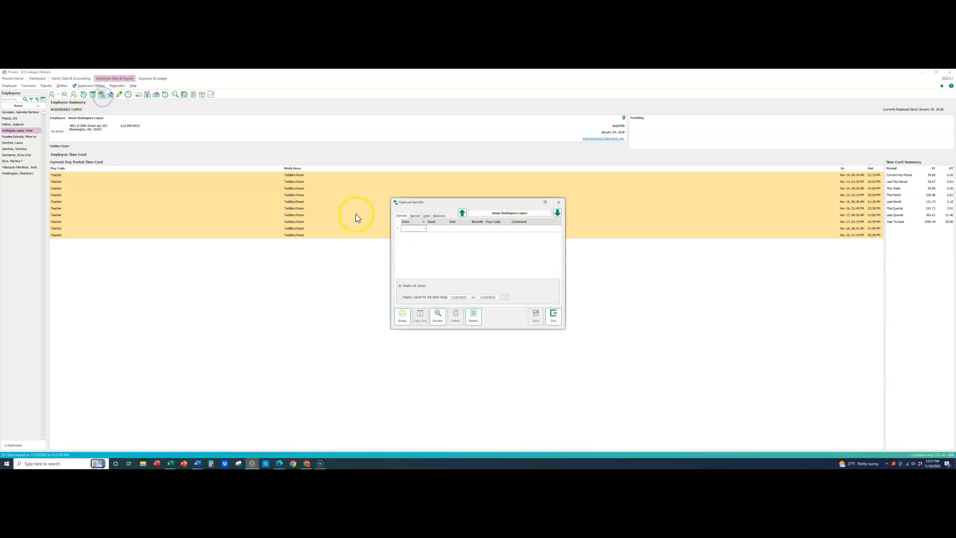
{"action": "left_click", "coordinate": [426, 216]}
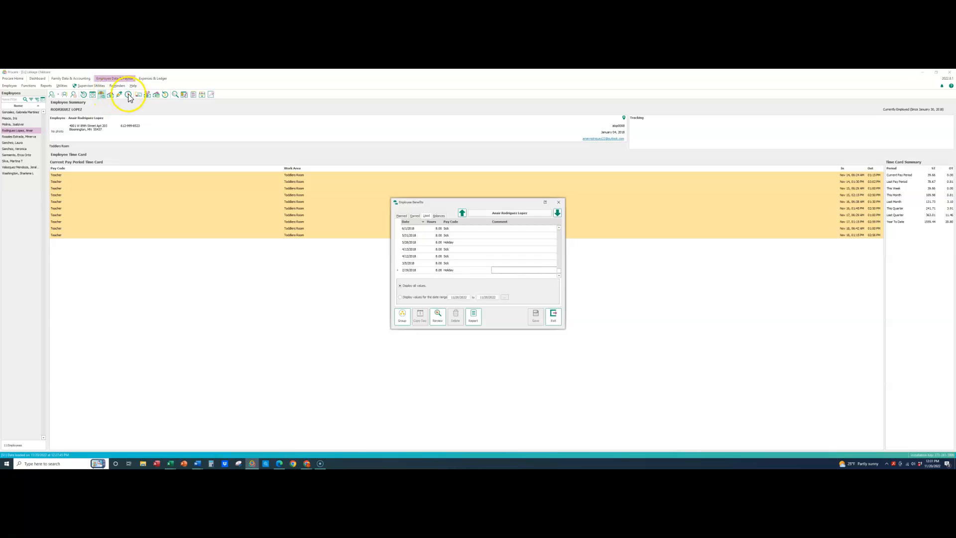
Close the employee's benefits, review the teacher's time card entries across earlier pay periods, and exit the time card.
{"action": "left_click", "coordinate": [553, 316]}
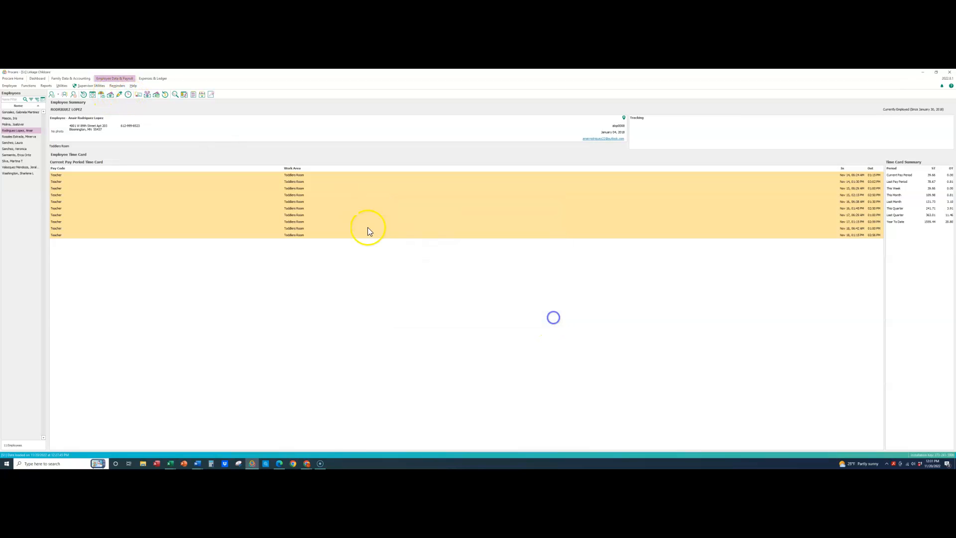
{"action": "left_click", "coordinate": [128, 94]}
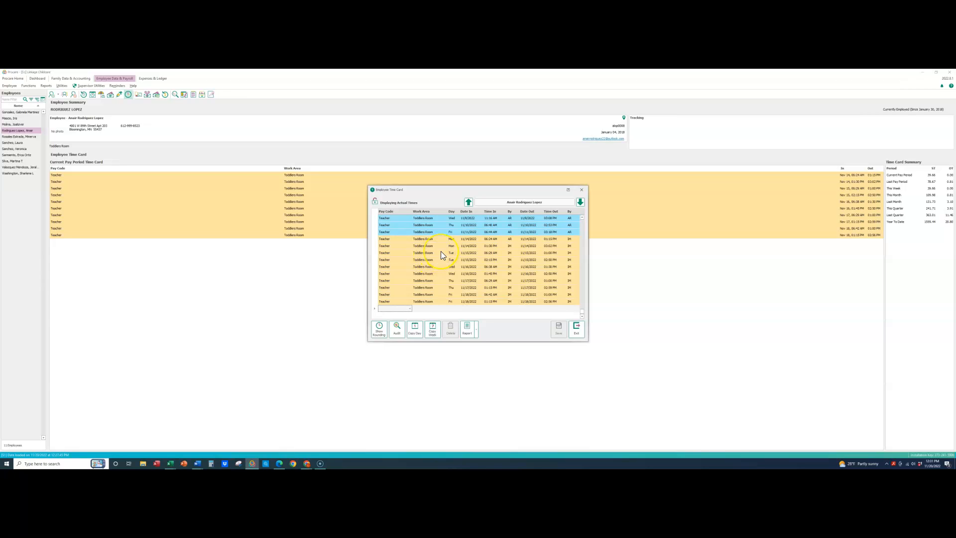
{"action": "scroll", "coordinate": [452, 268], "scroll_direction": "up", "scroll_amount": 8}
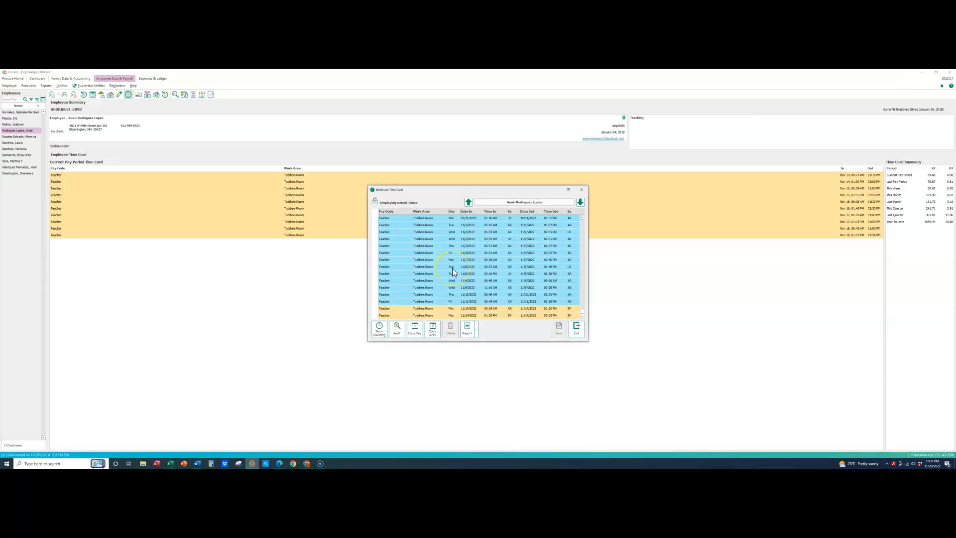
{"action": "scroll", "coordinate": [452, 269], "scroll_direction": "down", "scroll_amount": 8}
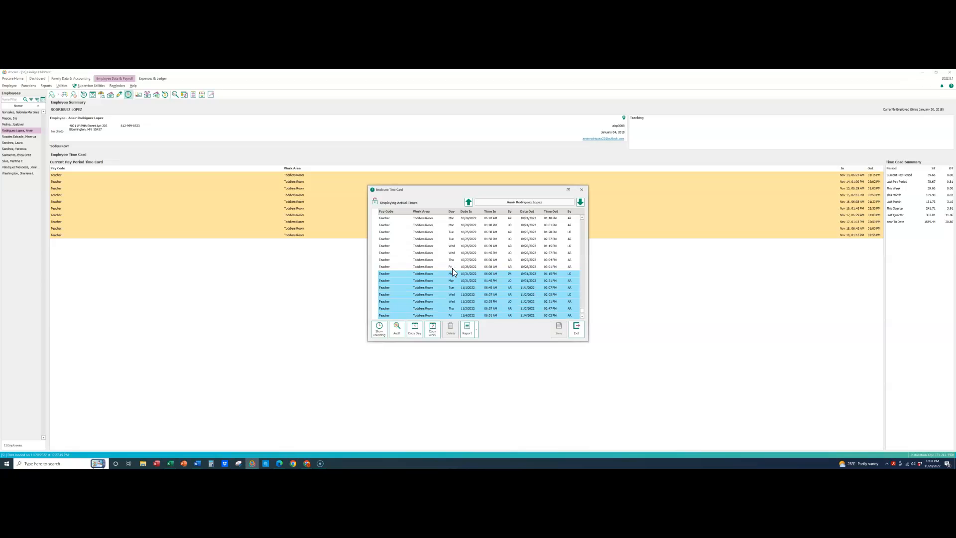
{"action": "scroll", "coordinate": [452, 269], "scroll_direction": "down", "scroll_amount": 1}
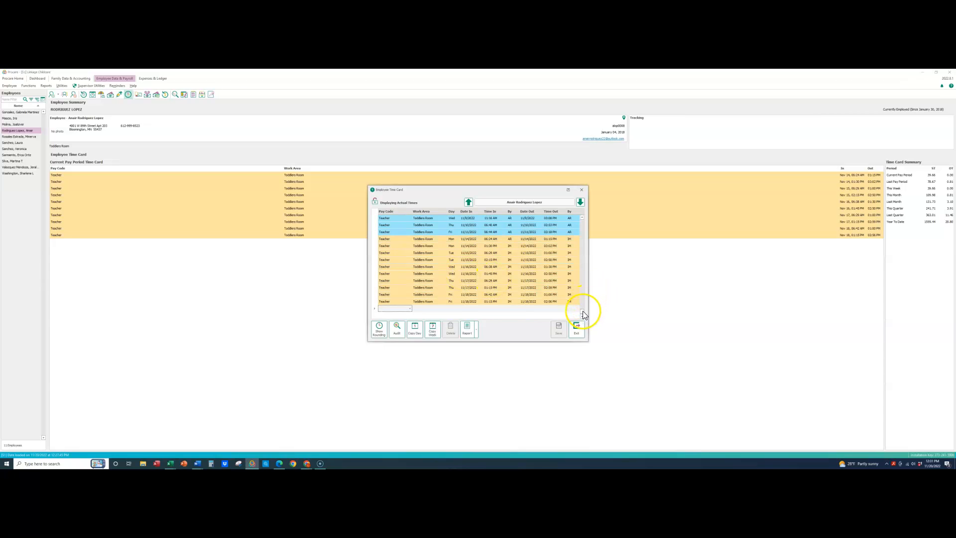
{"action": "scroll", "coordinate": [551, 280], "scroll_direction": "up", "scroll_amount": 15}
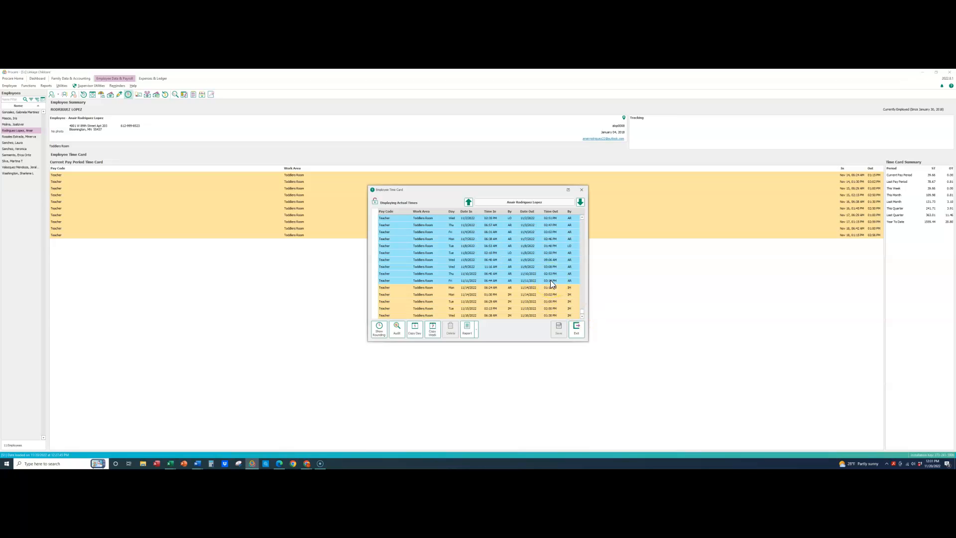
{"action": "scroll", "coordinate": [552, 284], "scroll_direction": "up", "scroll_amount": 4}
{"action": "scroll", "coordinate": [552, 283], "scroll_direction": "up", "scroll_amount": 5}
{"action": "scroll", "coordinate": [551, 284], "scroll_direction": "up", "scroll_amount": 4}
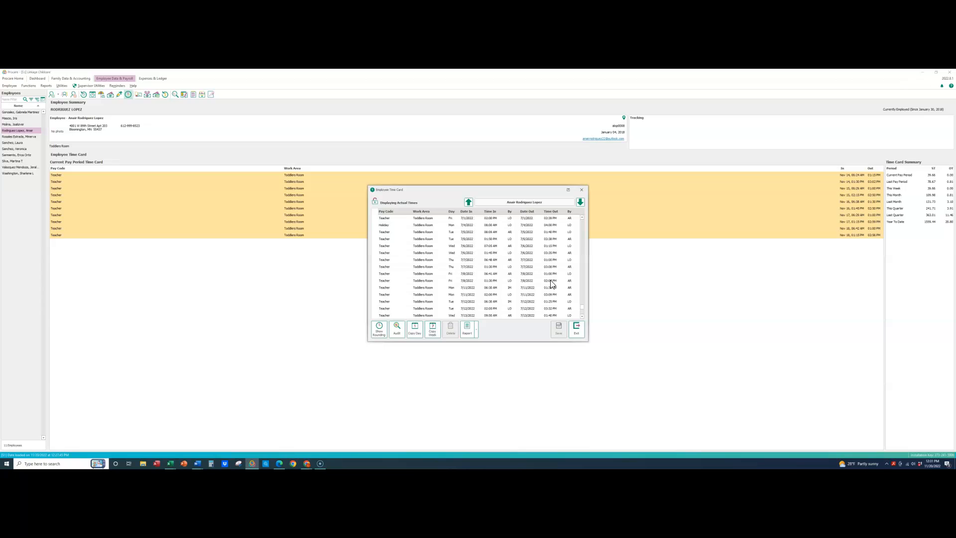
{"action": "scroll", "coordinate": [552, 284], "scroll_direction": "up", "scroll_amount": 4}
{"action": "scroll", "coordinate": [552, 284], "scroll_direction": "up", "scroll_amount": 5}
{"action": "left_click", "coordinate": [575, 329]}
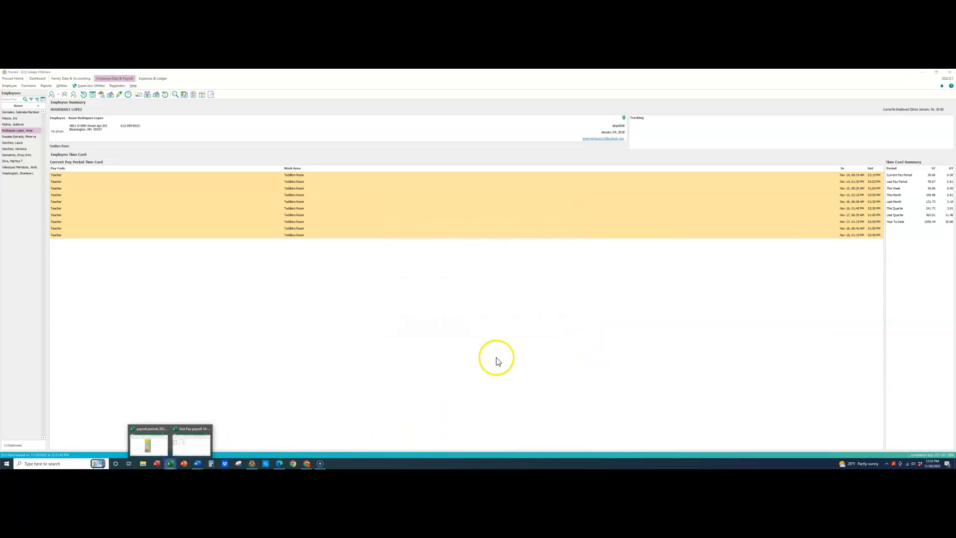
Consult the sick pay workbook in Excel, review the time card of the infants room aide listed first there, and close it.
{"action": "left_click", "coordinate": [180, 448]}
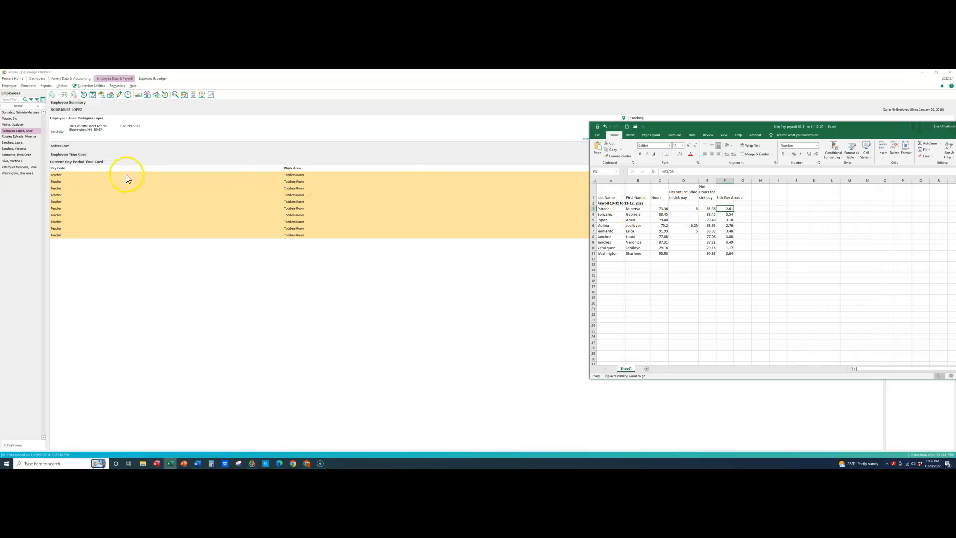
{"action": "left_click", "coordinate": [17, 185]}
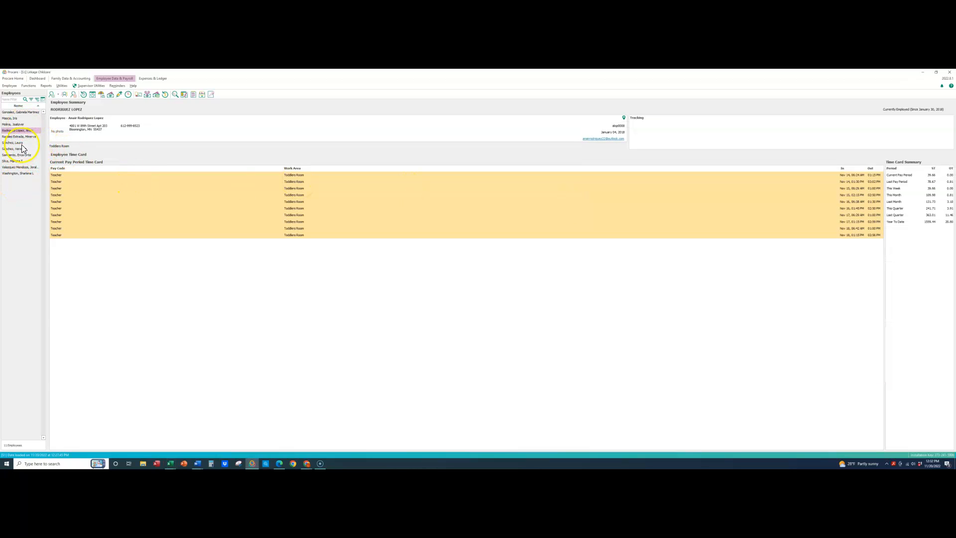
{"action": "left_click", "coordinate": [28, 137]}
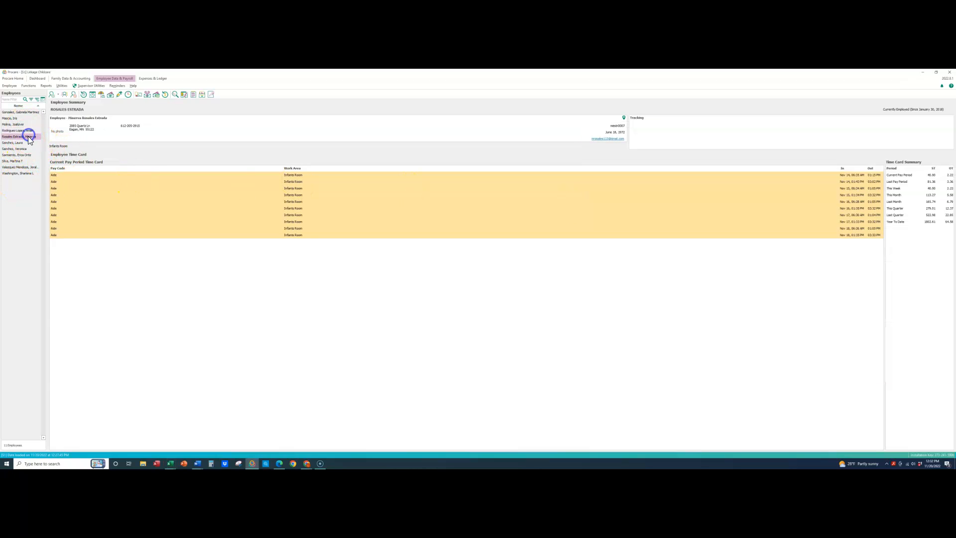
{"action": "left_click", "coordinate": [129, 94]}
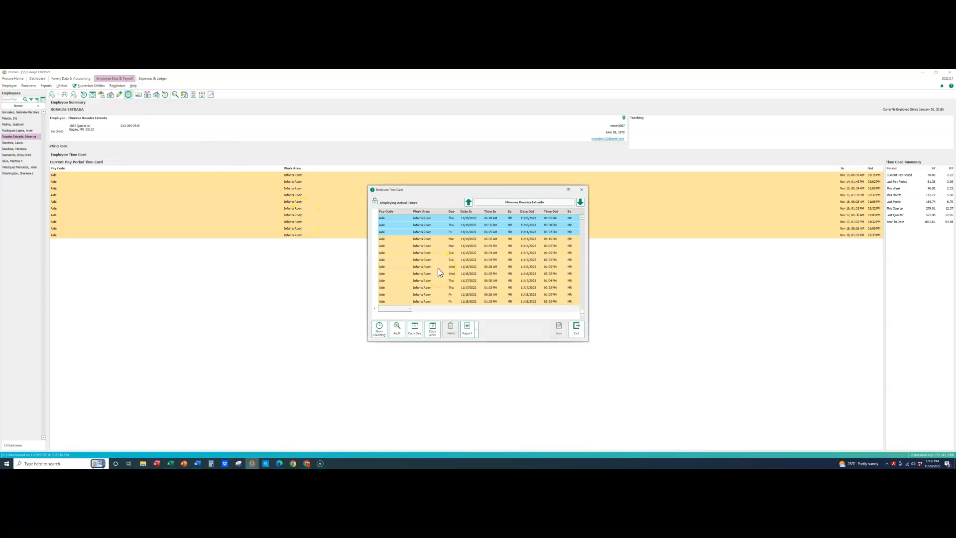
{"action": "scroll", "coordinate": [485, 244], "scroll_direction": "up", "scroll_amount": 10}
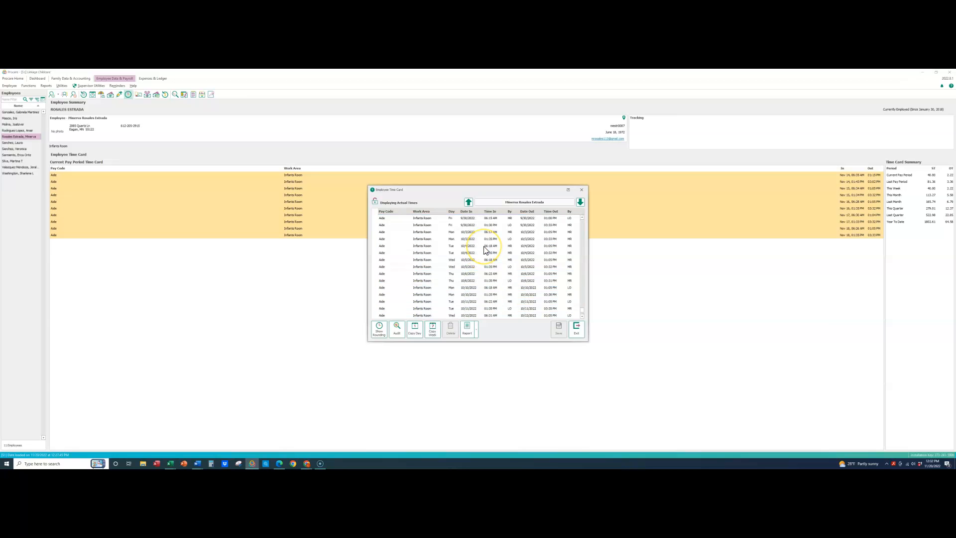
{"action": "scroll", "coordinate": [485, 249], "scroll_direction": "up", "scroll_amount": 10}
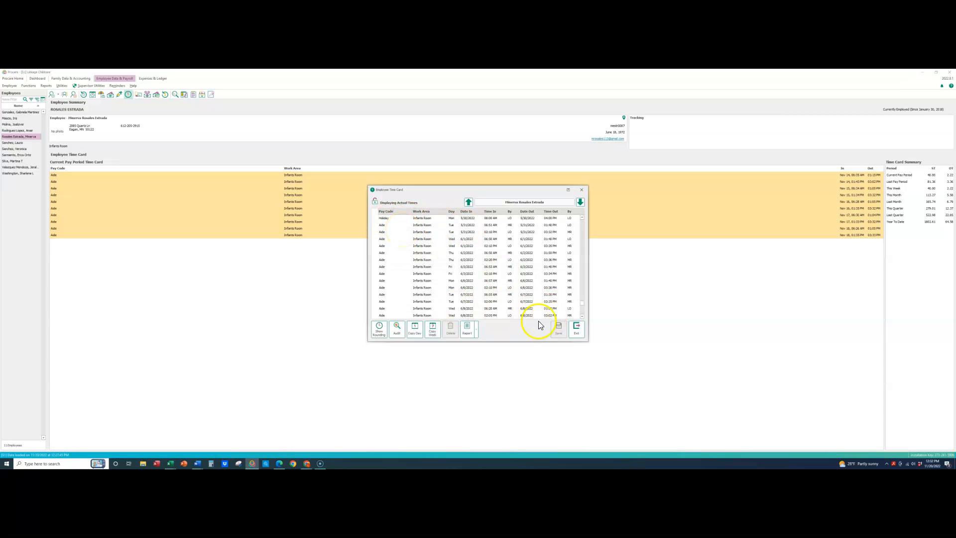
{"action": "left_click", "coordinate": [575, 326]}
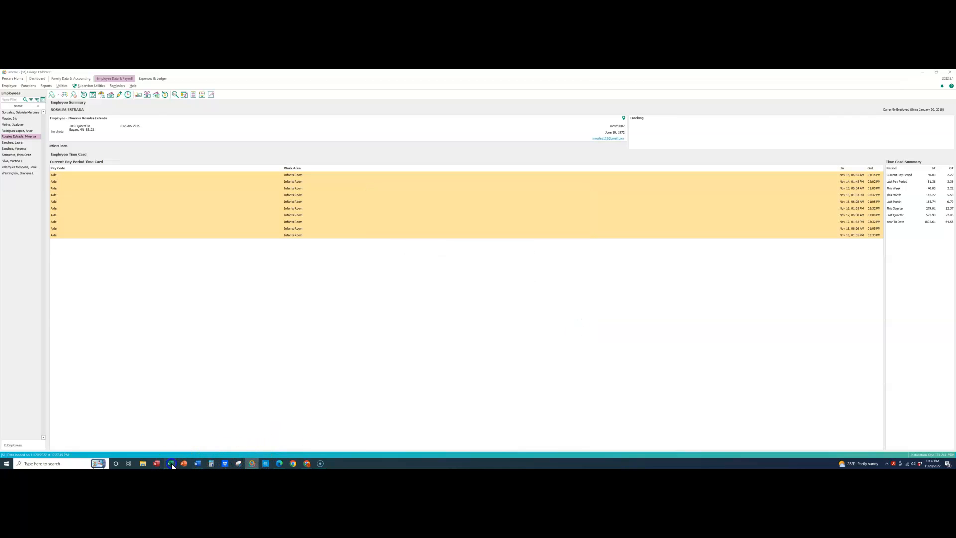
Check the aide's excluded hours in cell D3 of the sick pay workbook against the time card entries back to 10/31/2022.
{"action": "left_click", "coordinate": [194, 440]}
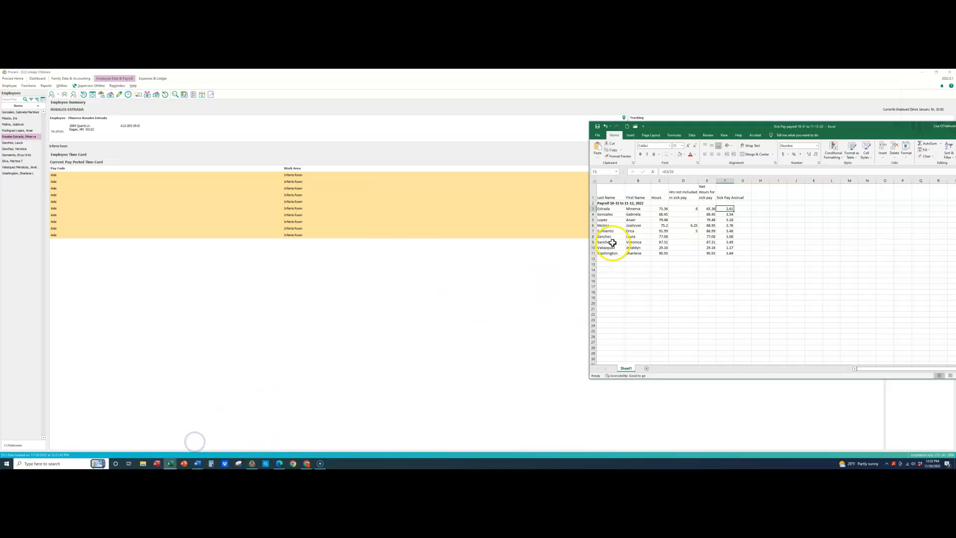
{"action": "left_click", "coordinate": [687, 208]}
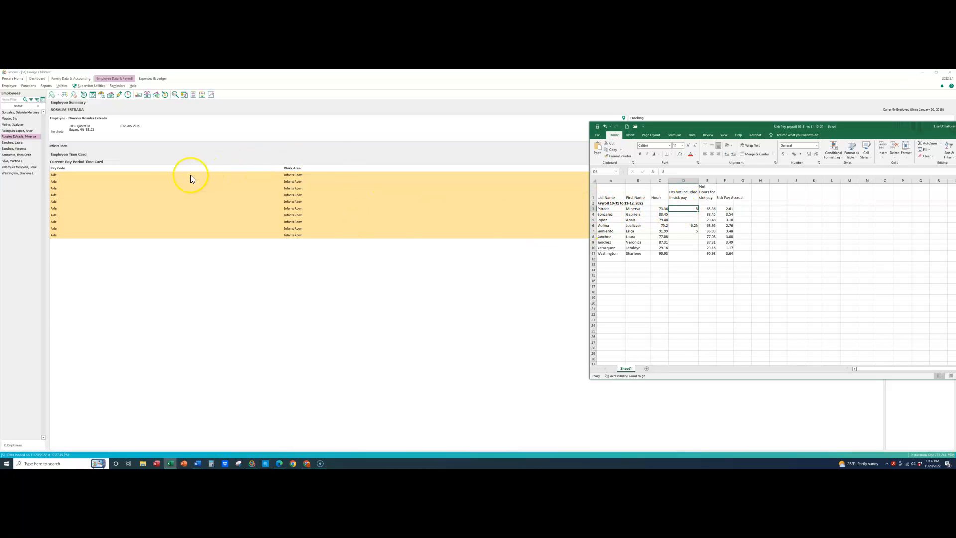
{"action": "left_click", "coordinate": [128, 94]}
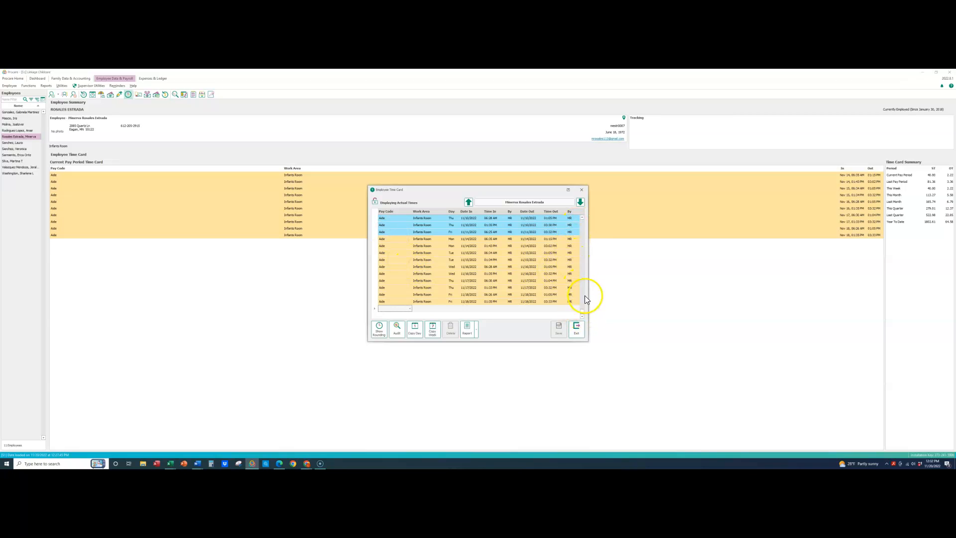
{"action": "left_click", "coordinate": [582, 218]}
{"action": "left_click", "coordinate": [582, 218]}
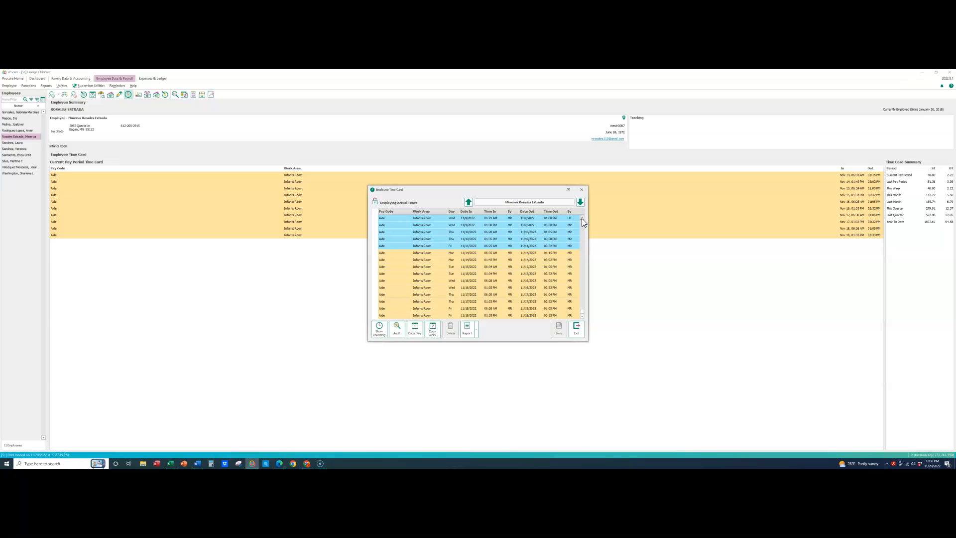
{"action": "left_click", "coordinate": [582, 218]}
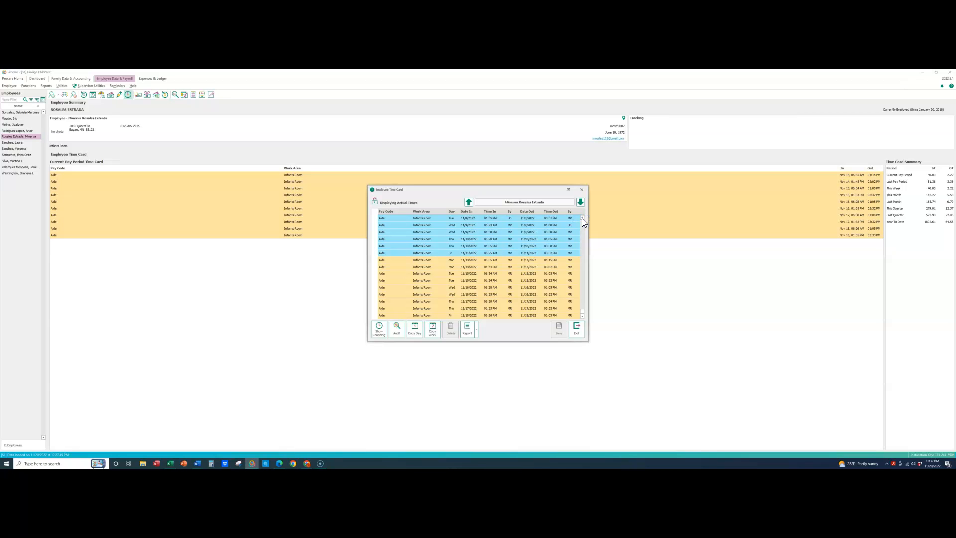
{"action": "left_click", "coordinate": [582, 218]}
{"action": "left_click", "coordinate": [581, 218]}
{"action": "left_click", "coordinate": [582, 219]}
{"action": "left_click", "coordinate": [582, 218]}
{"action": "left_click", "coordinate": [582, 218]}
{"action": "left_click", "coordinate": [582, 219]}
{"action": "left_click", "coordinate": [582, 218]}
{"action": "left_click", "coordinate": [582, 218]}
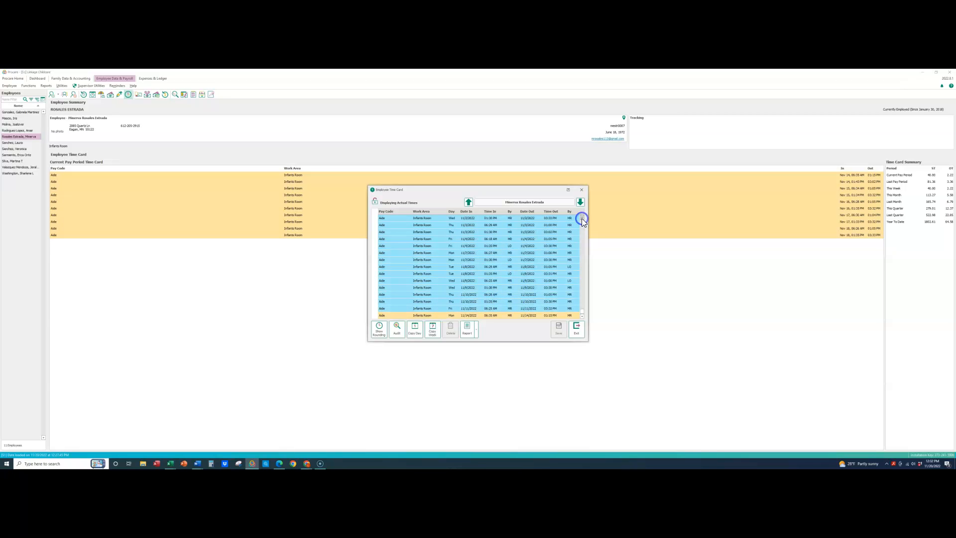
{"action": "left_click", "coordinate": [581, 218]}
{"action": "left_click", "coordinate": [582, 218]}
{"action": "left_click", "coordinate": [581, 218]}
{"action": "left_click", "coordinate": [581, 218]}
{"action": "left_click", "coordinate": [582, 218]}
{"action": "left_click", "coordinate": [582, 218]}
{"action": "scroll", "coordinate": [396, 257], "scroll_direction": "up", "scroll_amount": 2}
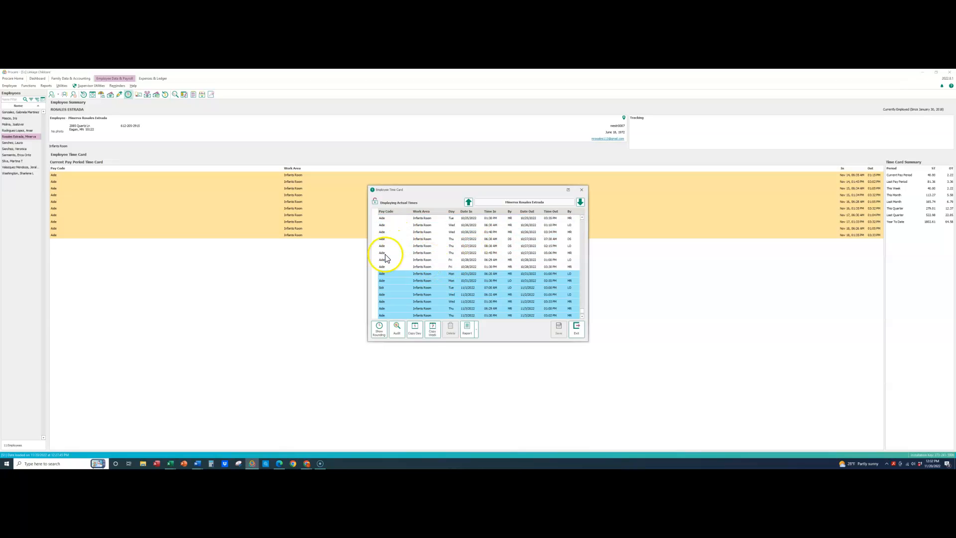
Inspect the pay code and work area choices of the 11/1/2022 sick entry, and exit the time card without changes.
{"action": "left_click", "coordinate": [383, 309]}
{"action": "left_click", "coordinate": [384, 309]}
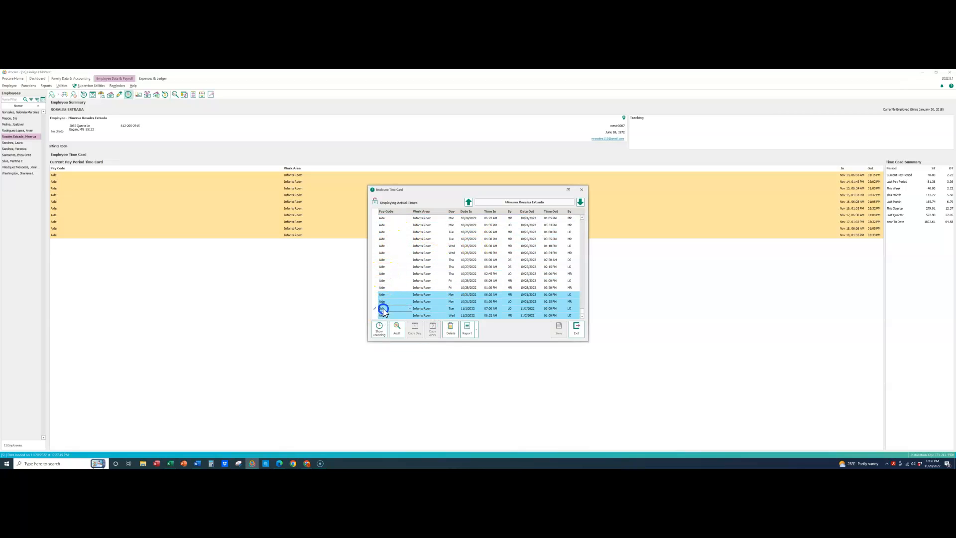
{"action": "left_click", "coordinate": [421, 308]}
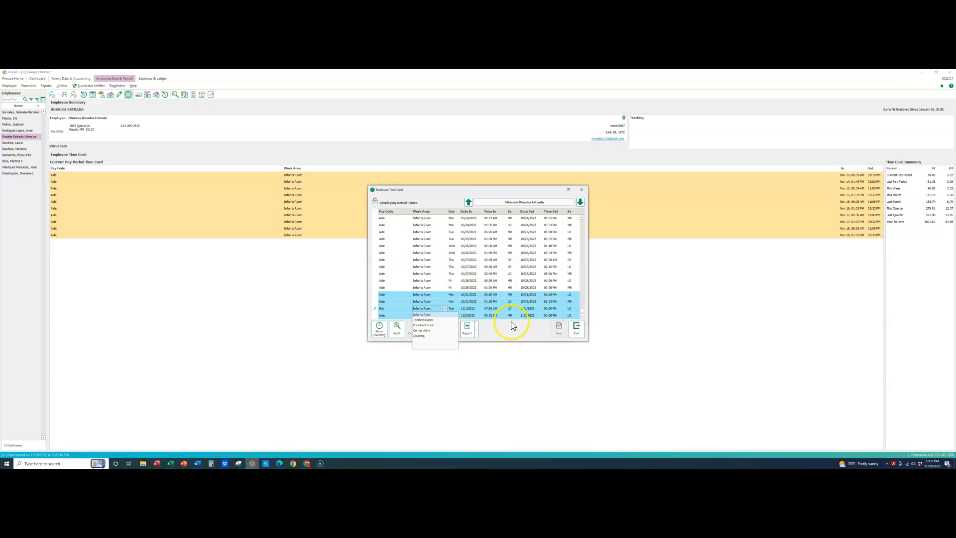
{"action": "left_click", "coordinate": [579, 329]}
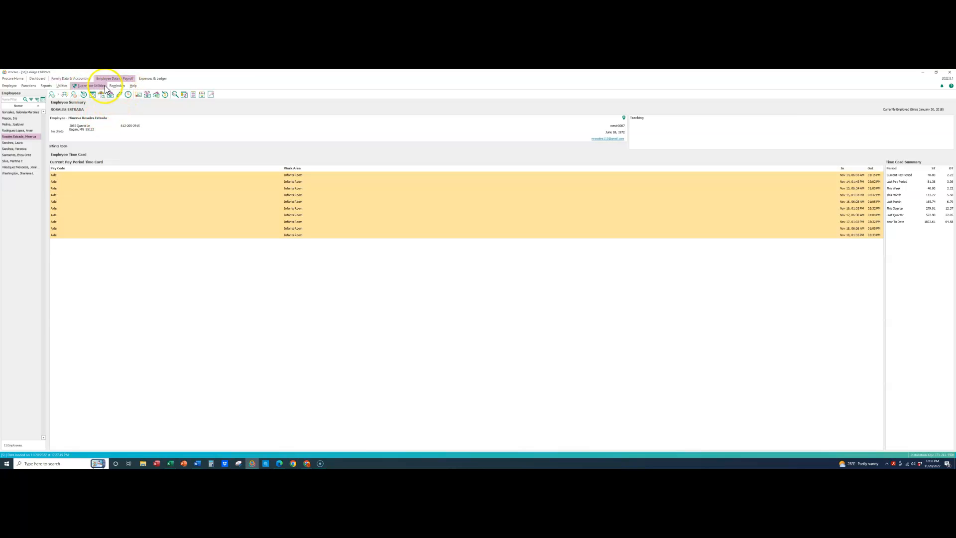
Review the aide's used and earned benefit hours, and compare the earned sick hours with the sick pay workbook in Excel.
{"action": "left_click", "coordinate": [102, 94]}
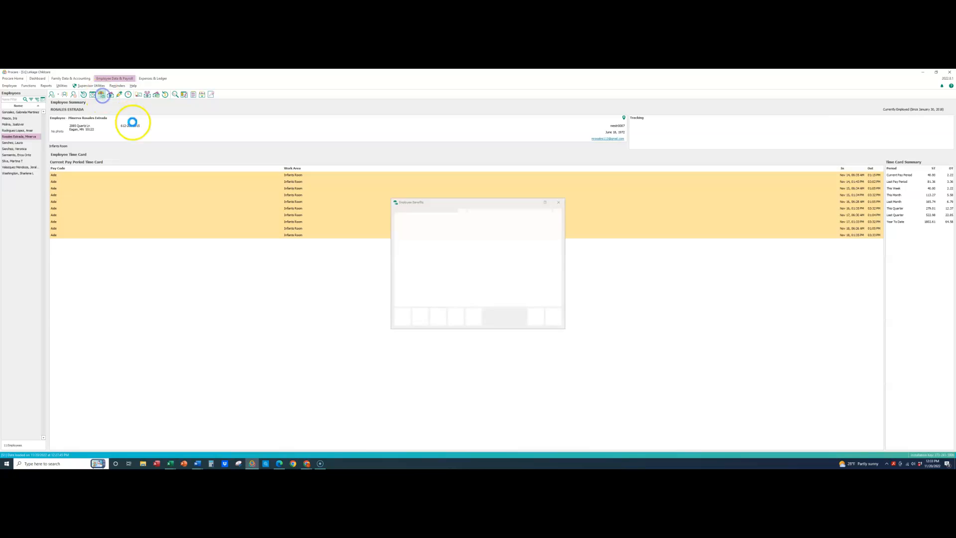
{"action": "left_click", "coordinate": [427, 216]}
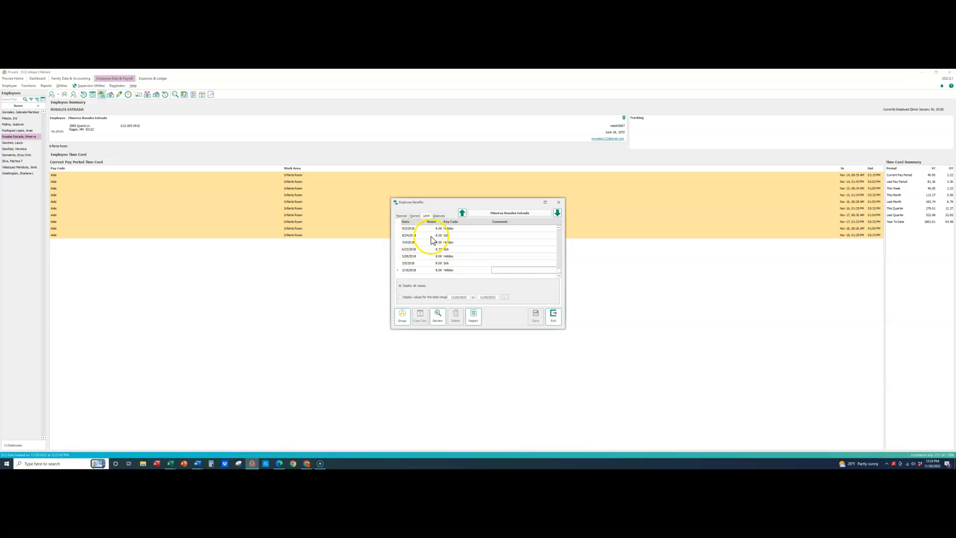
{"action": "left_click", "coordinate": [415, 215]}
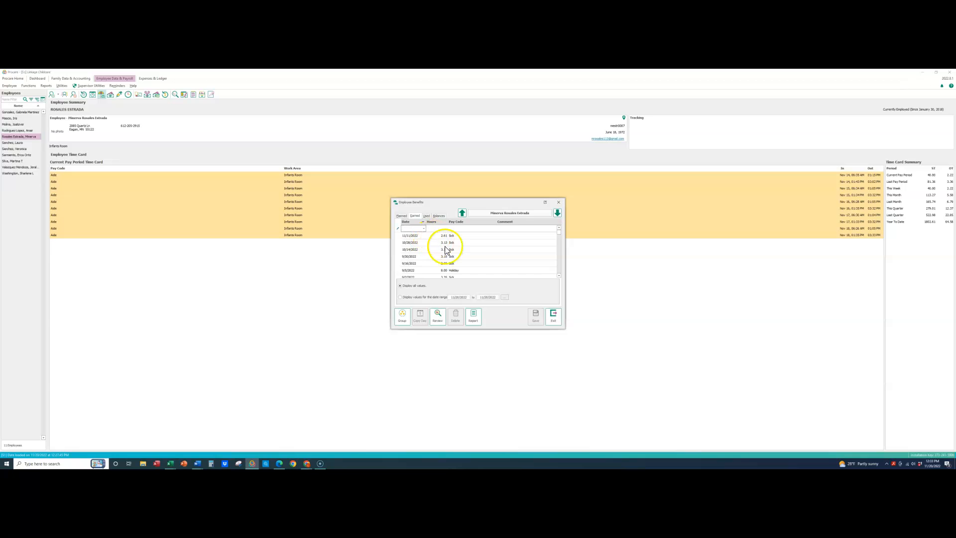
{"action": "left_click", "coordinate": [170, 464]}
{"action": "left_click", "coordinate": [185, 451]}
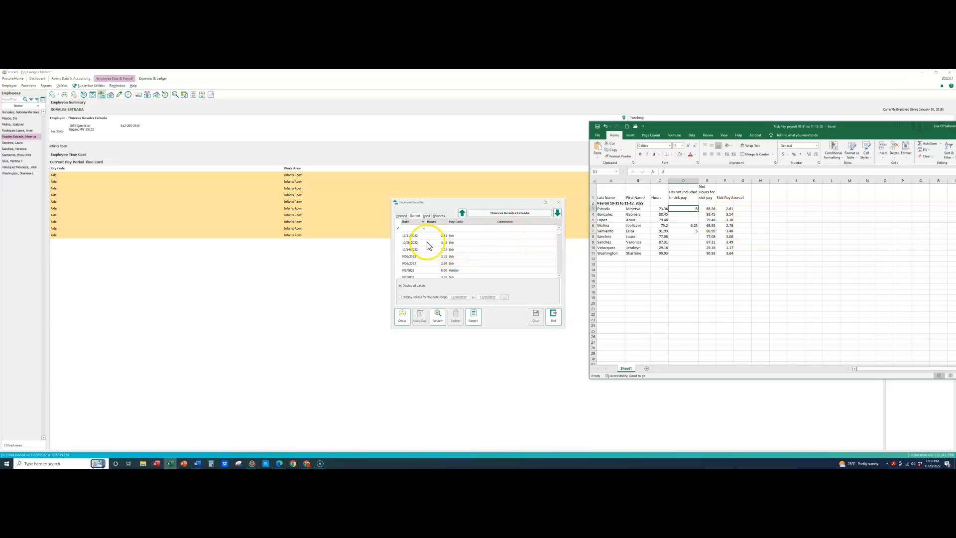
Check Friday, November 11, 2022 in the system calendar against the date of the earned sick hours.
{"action": "left_click", "coordinate": [932, 464]}
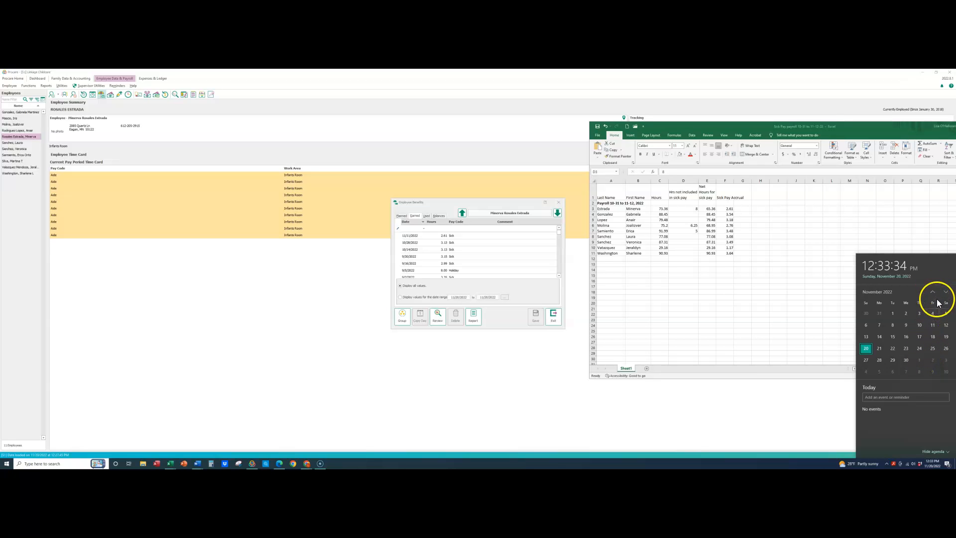
{"action": "left_click", "coordinate": [933, 325]}
{"action": "left_click", "coordinate": [935, 324]}
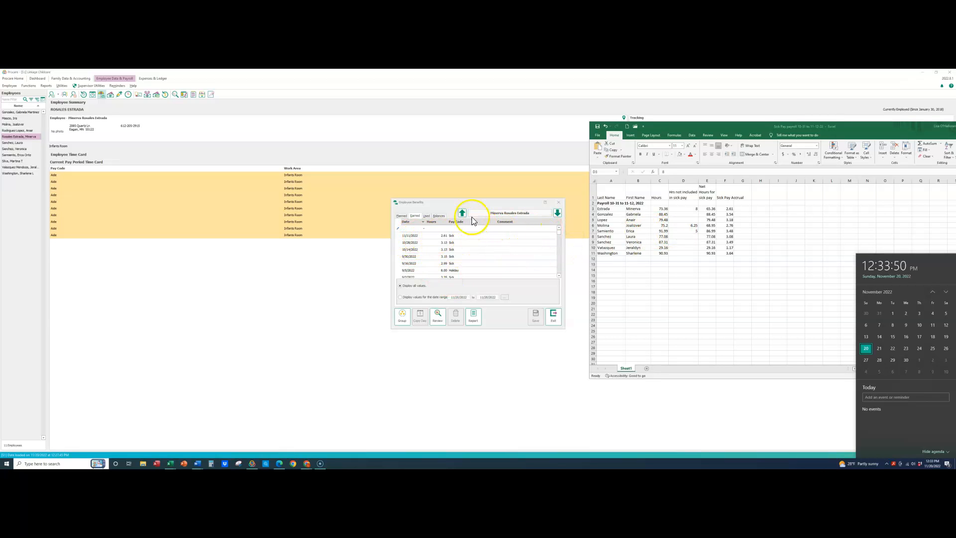
Advance the benefits to the toddlers room assistant teacher, compare the earned sick hours with the workbook, and display the used hours.
{"action": "left_click", "coordinate": [558, 213]}
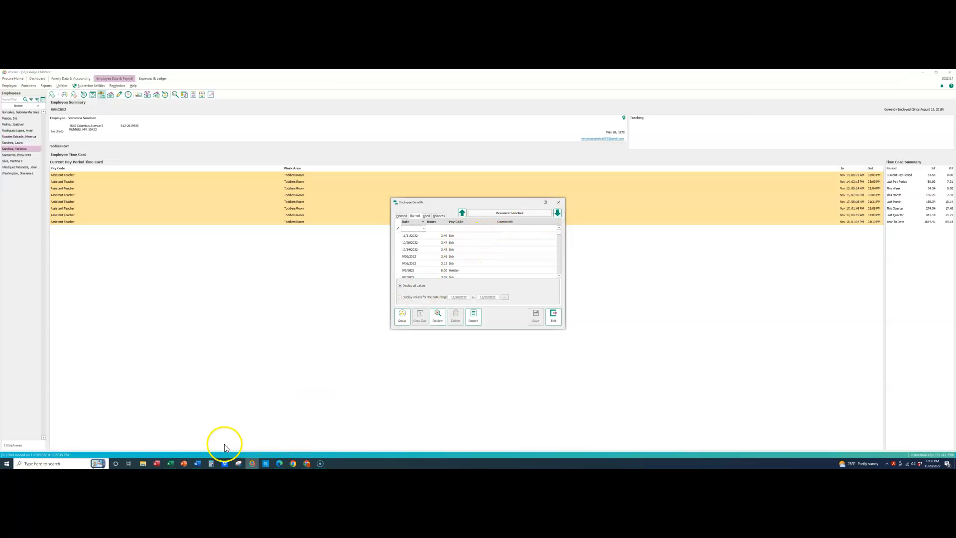
{"action": "left_click", "coordinate": [171, 464]}
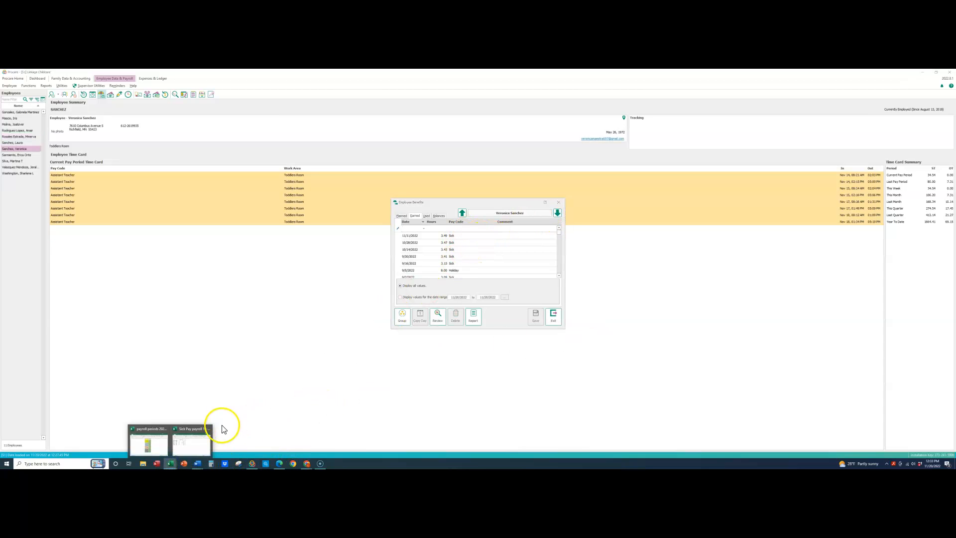
{"action": "left_click", "coordinate": [195, 442]}
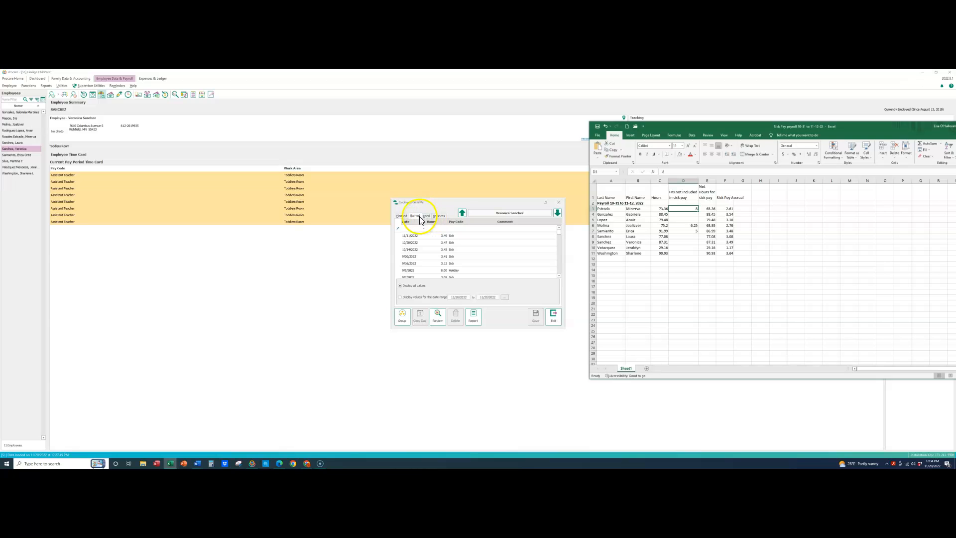
{"action": "left_click", "coordinate": [427, 216]}
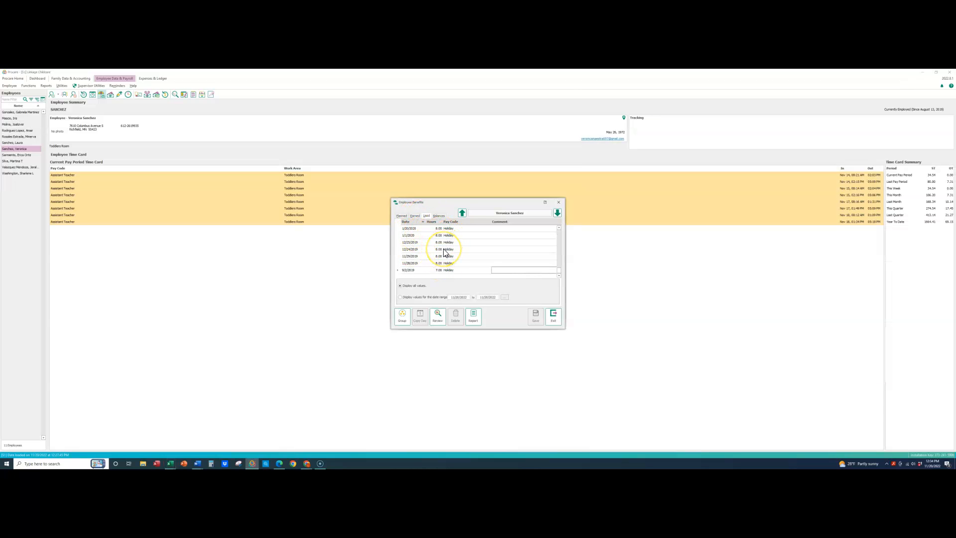
Review the holiday and sick benefit balances of the toddlers room assistant teacher, the two preceding employees, and the following employees through the preschool teacher.
{"action": "left_click", "coordinate": [439, 216]}
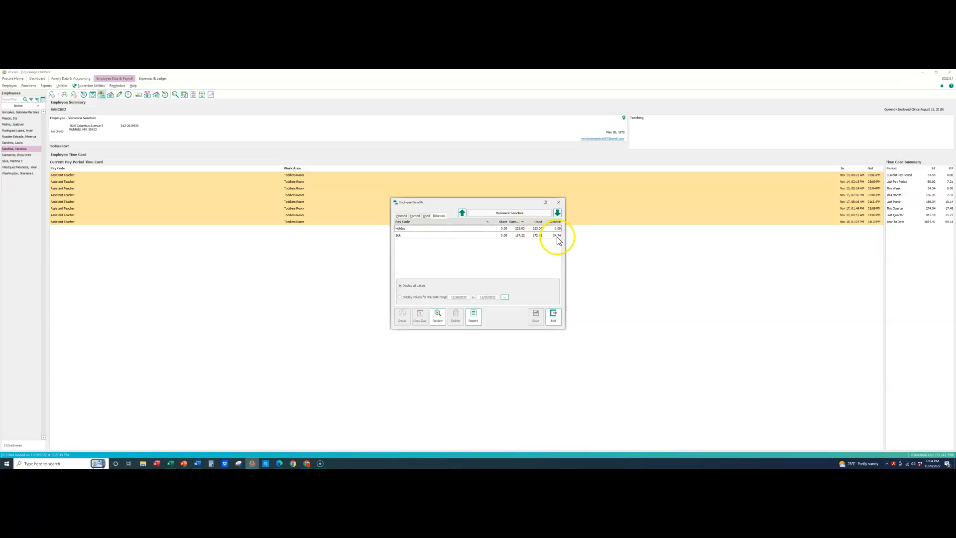
{"action": "left_click", "coordinate": [462, 210]}
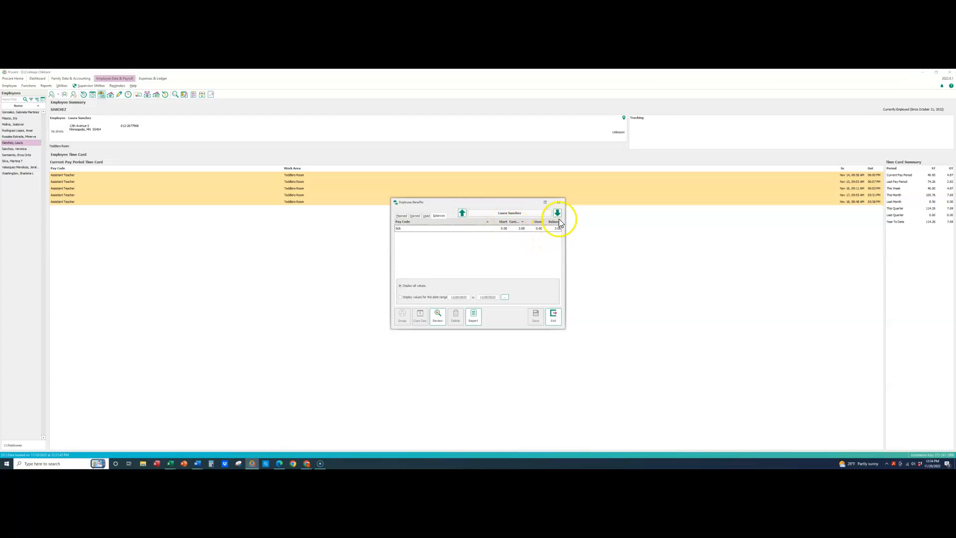
{"action": "left_click", "coordinate": [461, 211]}
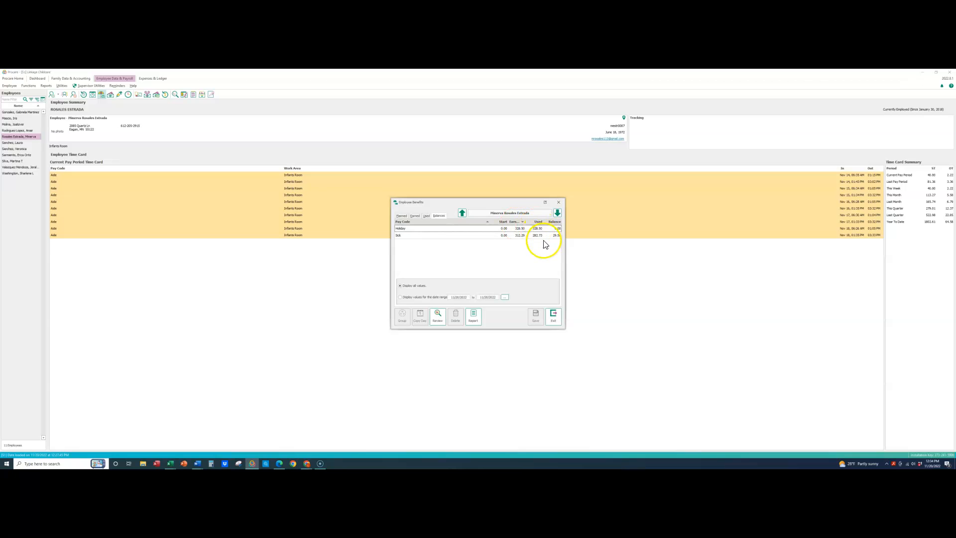
{"action": "left_click", "coordinate": [557, 212]}
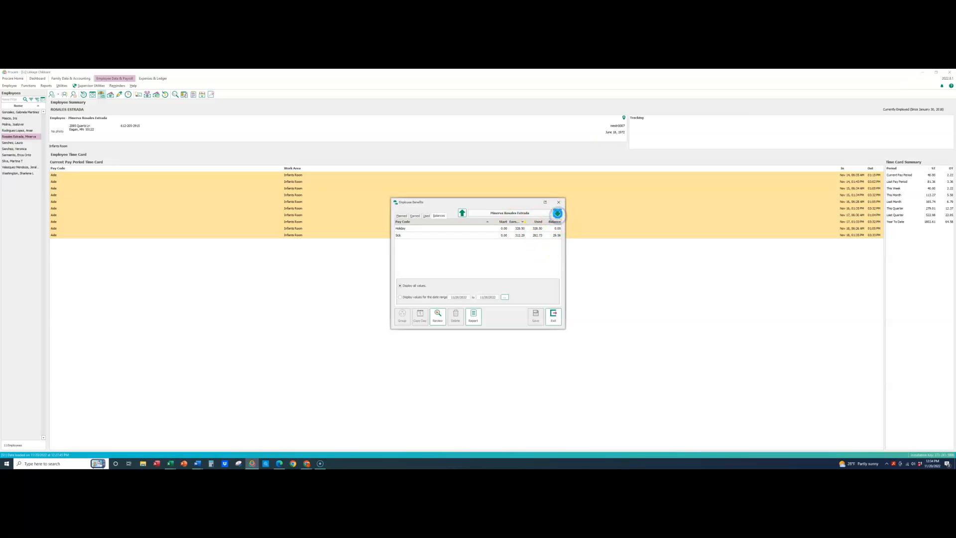
{"action": "left_click", "coordinate": [558, 214]}
{"action": "left_click", "coordinate": [558, 213]}
{"action": "left_click", "coordinate": [558, 213]}
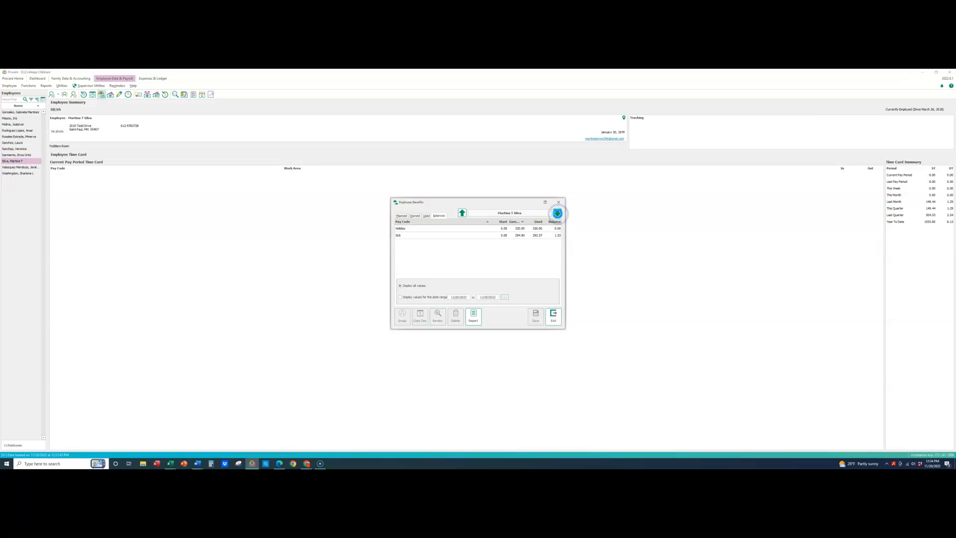
{"action": "left_click", "coordinate": [557, 214]}
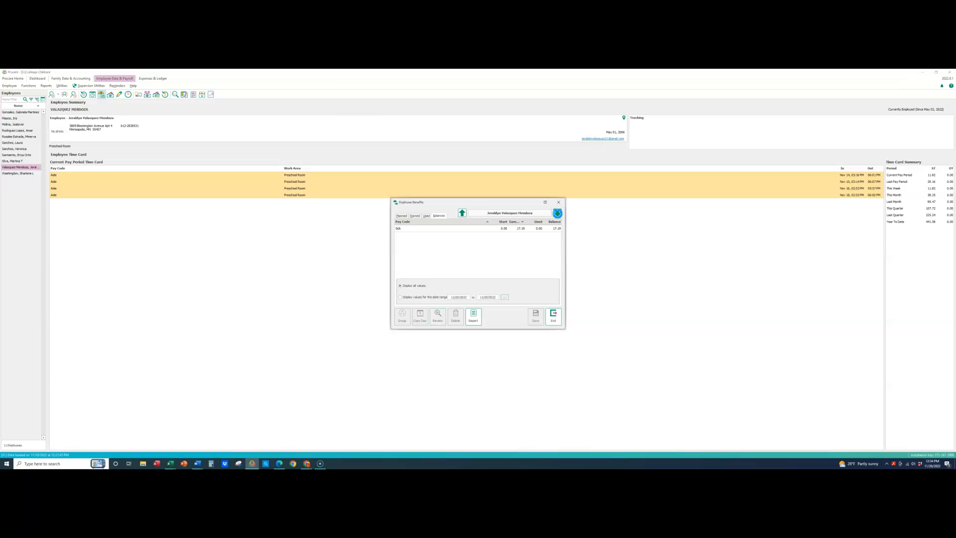
{"action": "left_click", "coordinate": [557, 213]}
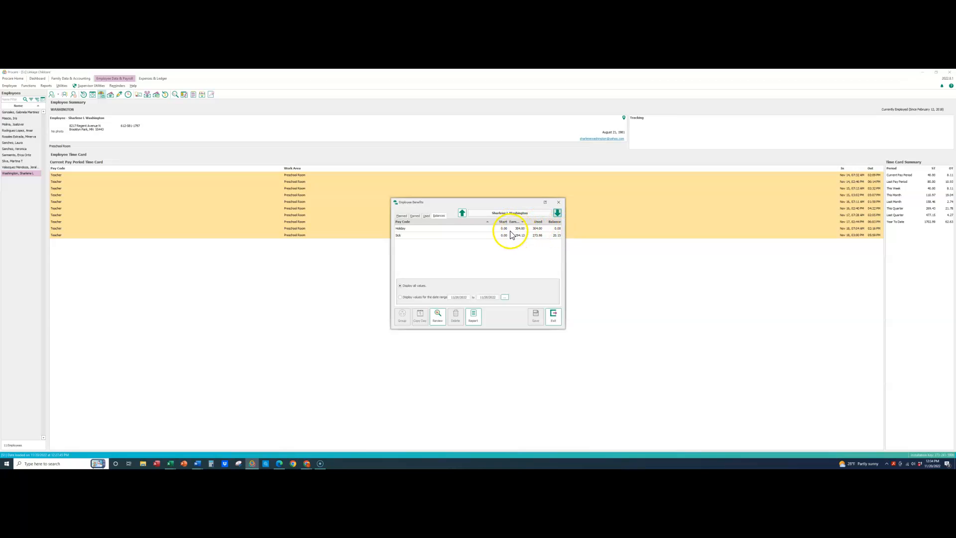
Inspect the preschool teacher's used and earned benefit hours, and exit the employee benefits.
{"action": "left_click", "coordinate": [427, 219]}
{"action": "left_click", "coordinate": [415, 217]}
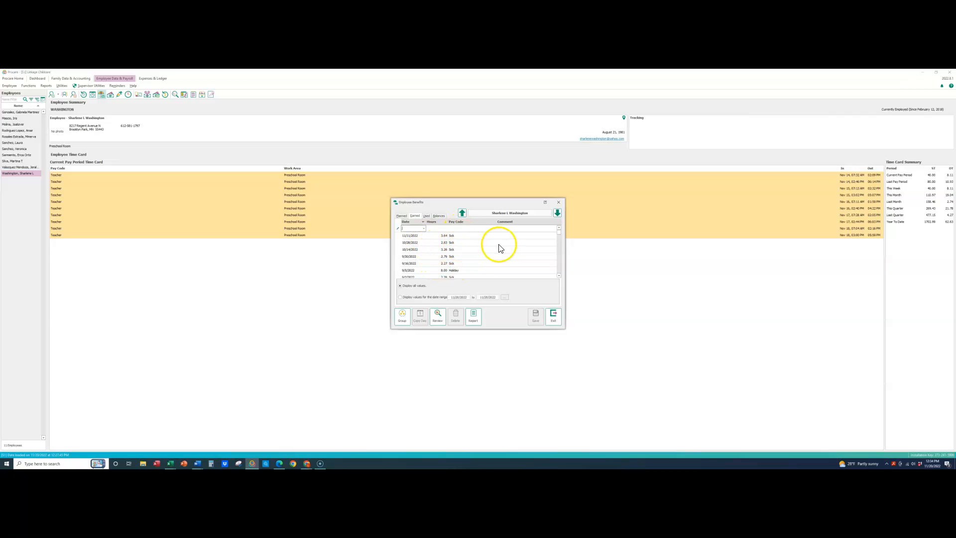
{"action": "left_click", "coordinate": [553, 320]}
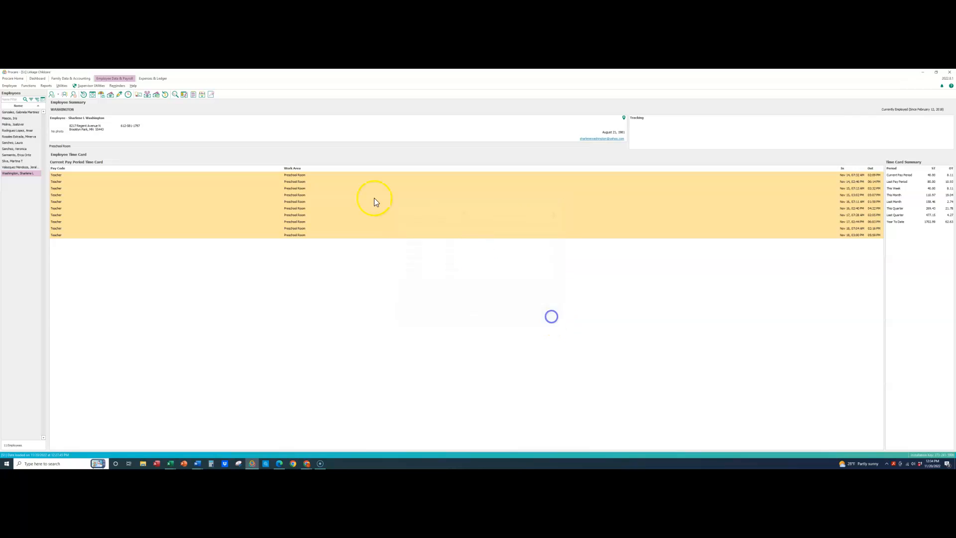
Open the standard reports and select Employee Benefit Summary by Employee from the employee data benefit reports.
{"action": "left_click", "coordinate": [50, 93]}
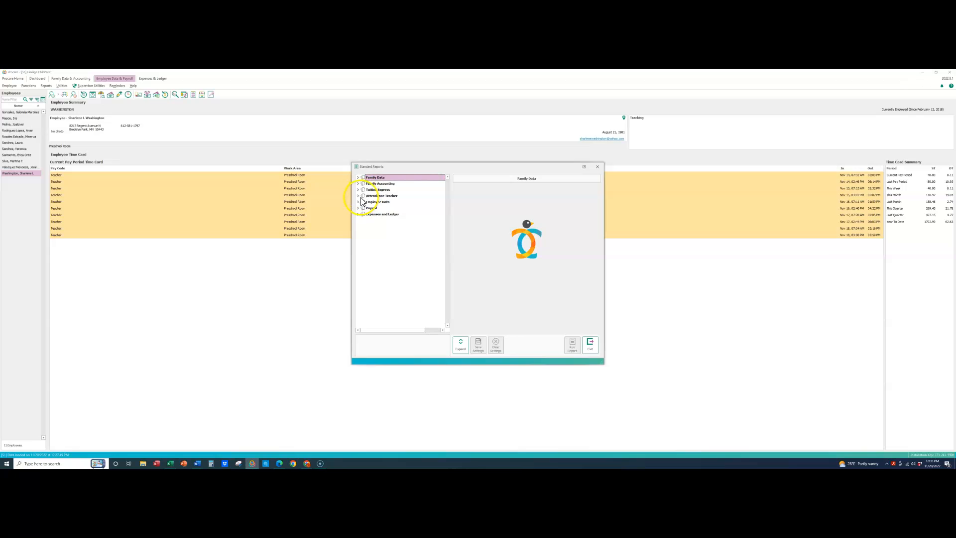
{"action": "left_click", "coordinate": [357, 196]}
{"action": "left_click", "coordinate": [358, 196]}
{"action": "left_click", "coordinate": [358, 202]}
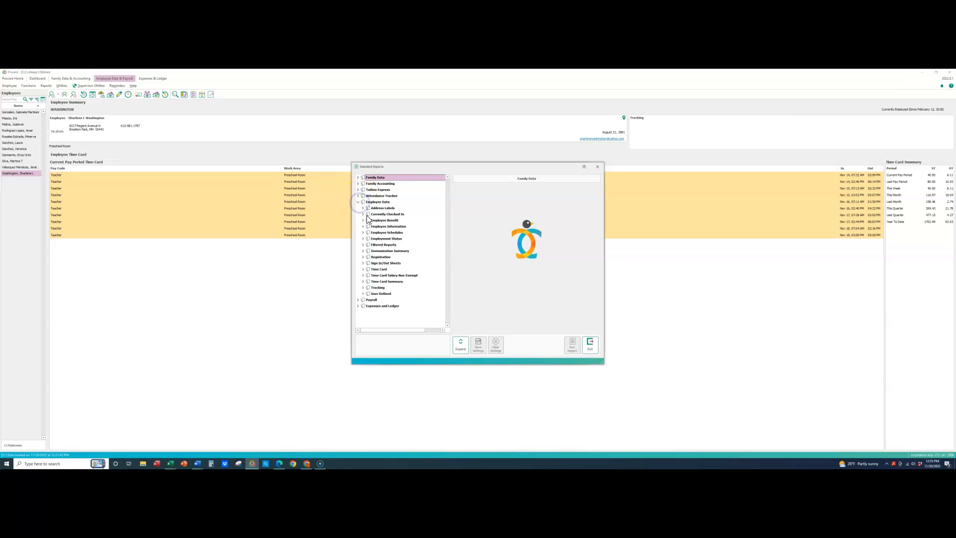
{"action": "left_click", "coordinate": [363, 220]}
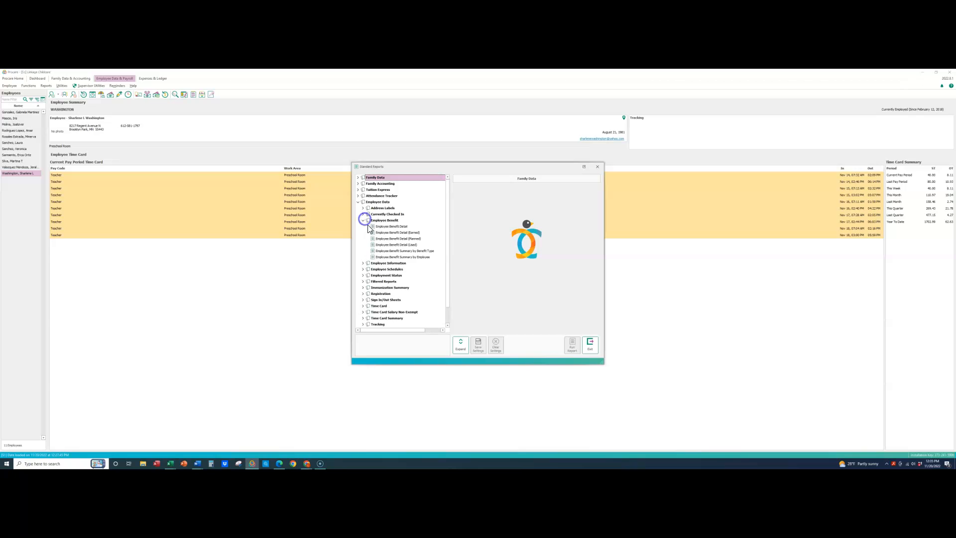
{"action": "left_click", "coordinate": [418, 258]}
Keep the visible employees filter, set the report's date range to 1/1/2022 to 11/20/2022, and run the benefit summary.
{"action": "left_click", "coordinate": [471, 197]}
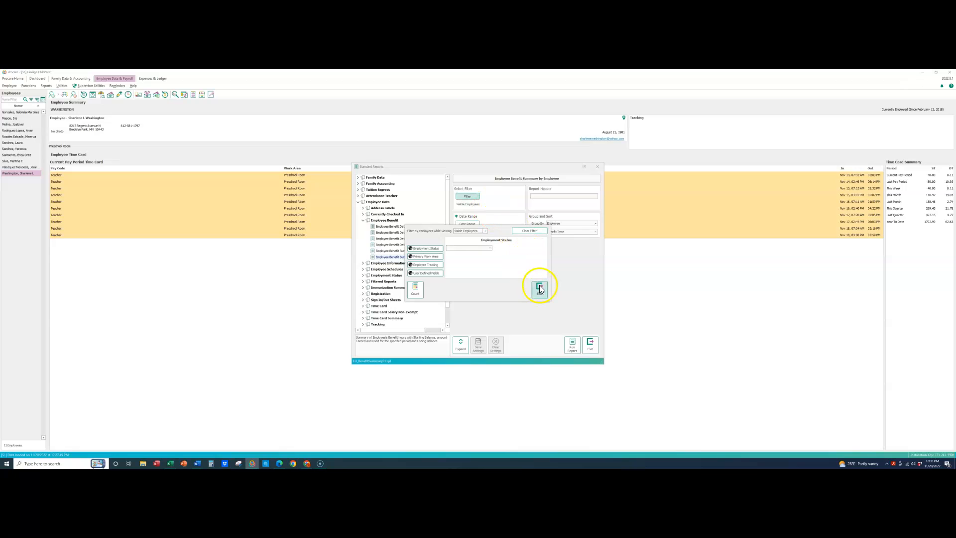
{"action": "left_click", "coordinate": [537, 283]}
{"action": "left_click", "coordinate": [472, 225]}
{"action": "left_click", "coordinate": [438, 249]}
{"action": "left_click", "coordinate": [443, 250]}
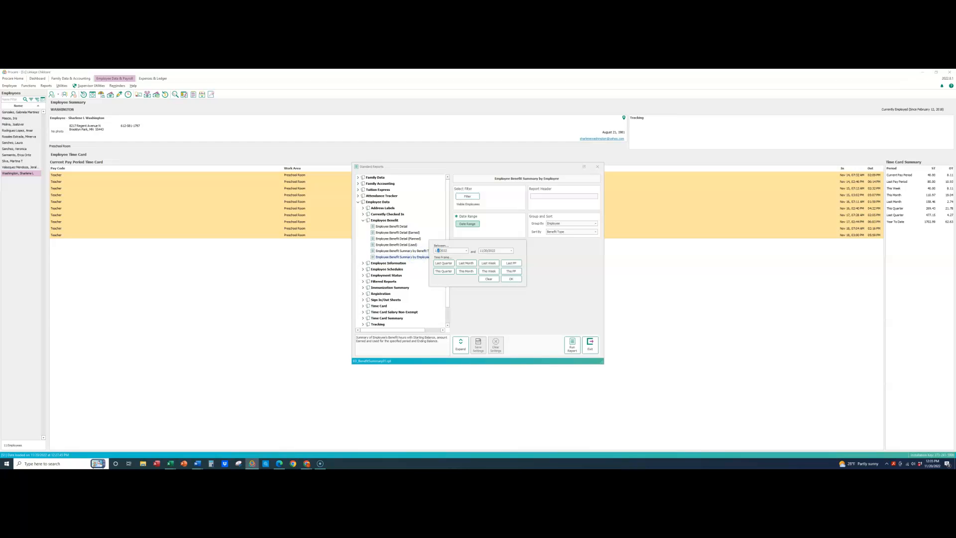
{"action": "left_click", "coordinate": [516, 280]}
{"action": "left_click", "coordinate": [571, 344]}
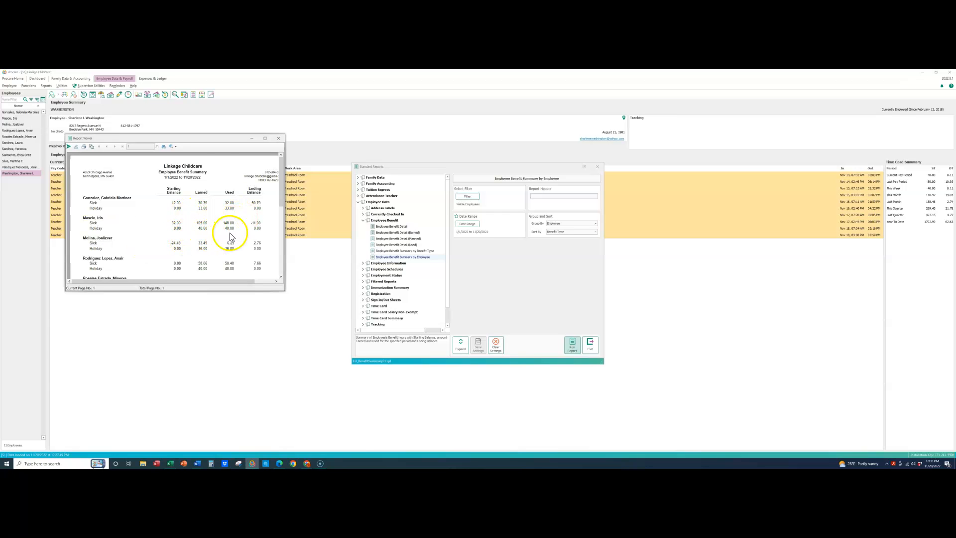
Look through the benefit summary report, display its print options, and cancel without printing.
{"action": "scroll", "coordinate": [231, 237], "scroll_direction": "down", "scroll_amount": 5}
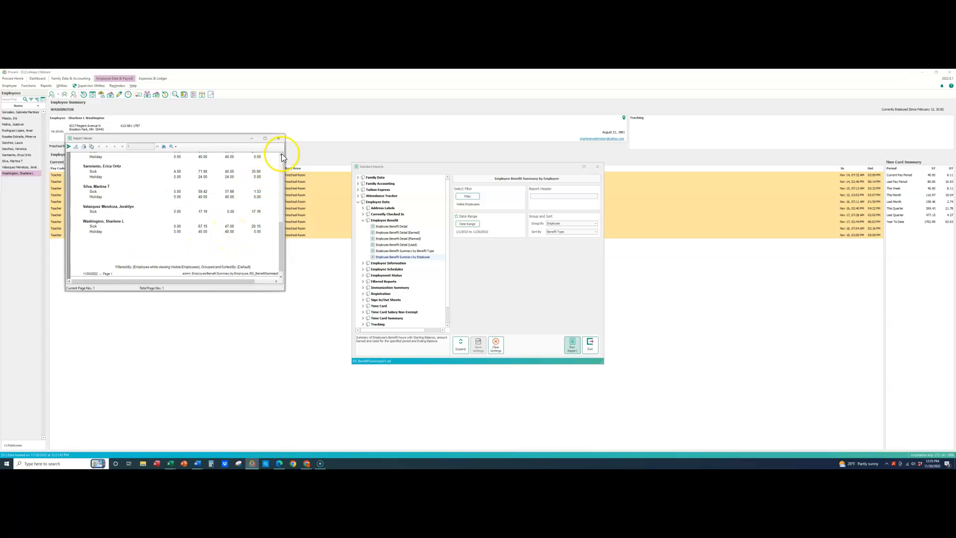
{"action": "scroll", "coordinate": [228, 213], "scroll_direction": "up", "scroll_amount": 5}
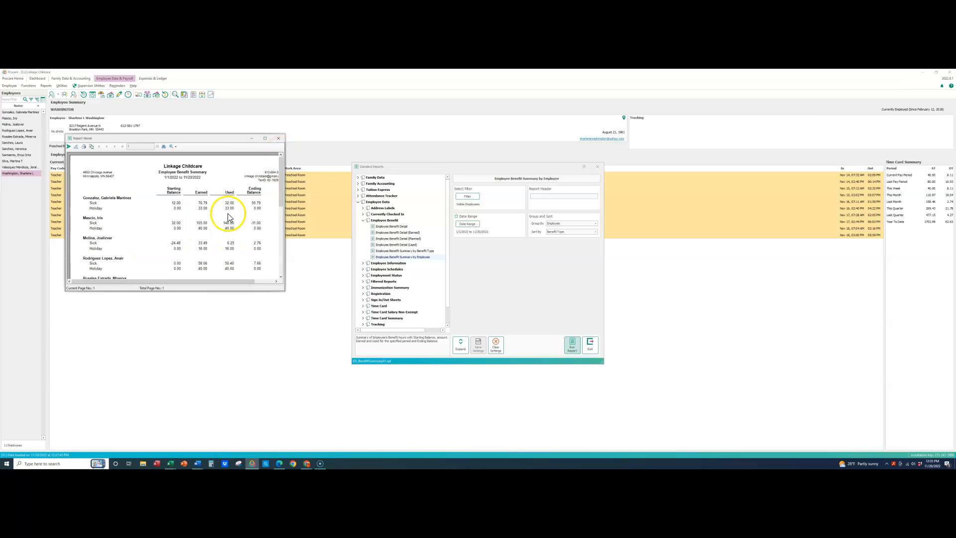
{"action": "left_click", "coordinate": [83, 146]}
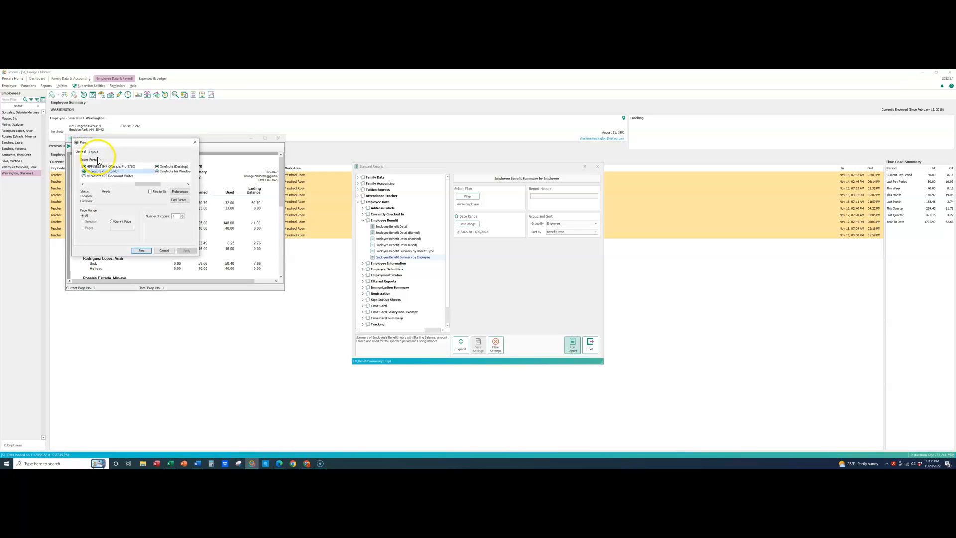
{"action": "left_click", "coordinate": [164, 250]}
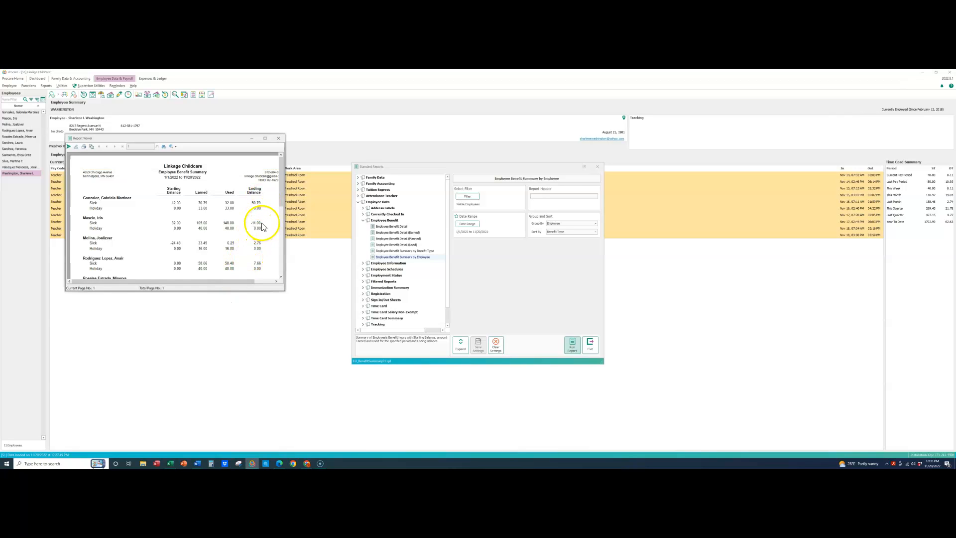
Examine each employee's earned and used hours and ending balances in the benefit summary, and close the report and standard reports.
{"action": "scroll", "coordinate": [254, 217], "scroll_direction": "down", "scroll_amount": 2}
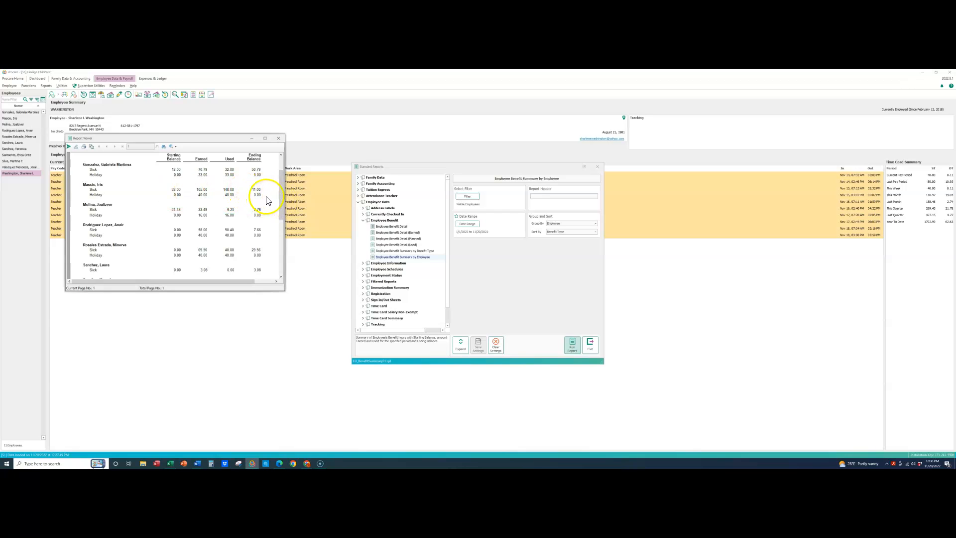
{"action": "scroll", "coordinate": [264, 202], "scroll_direction": "down", "scroll_amount": 2}
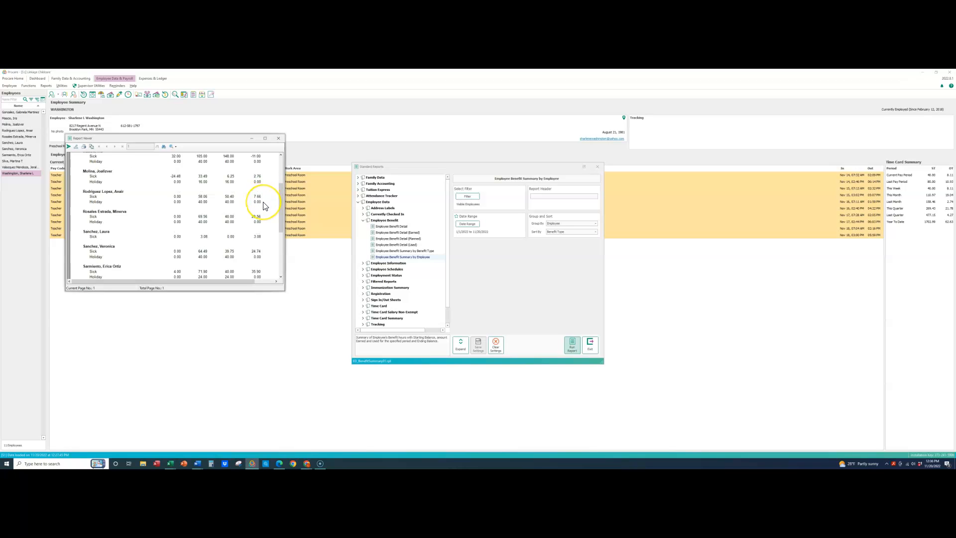
{"action": "scroll", "coordinate": [264, 205], "scroll_direction": "down", "scroll_amount": 2}
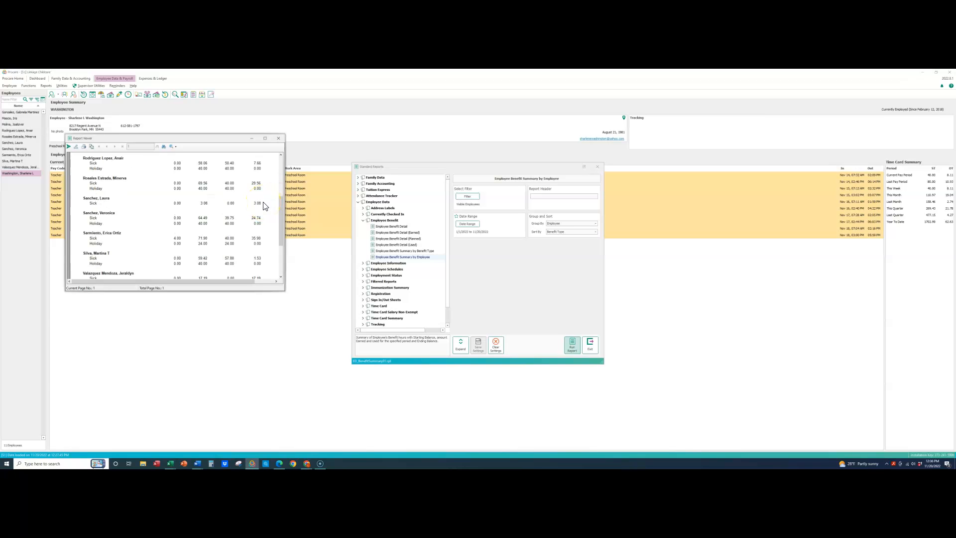
{"action": "scroll", "coordinate": [264, 205], "scroll_direction": "down", "scroll_amount": 2}
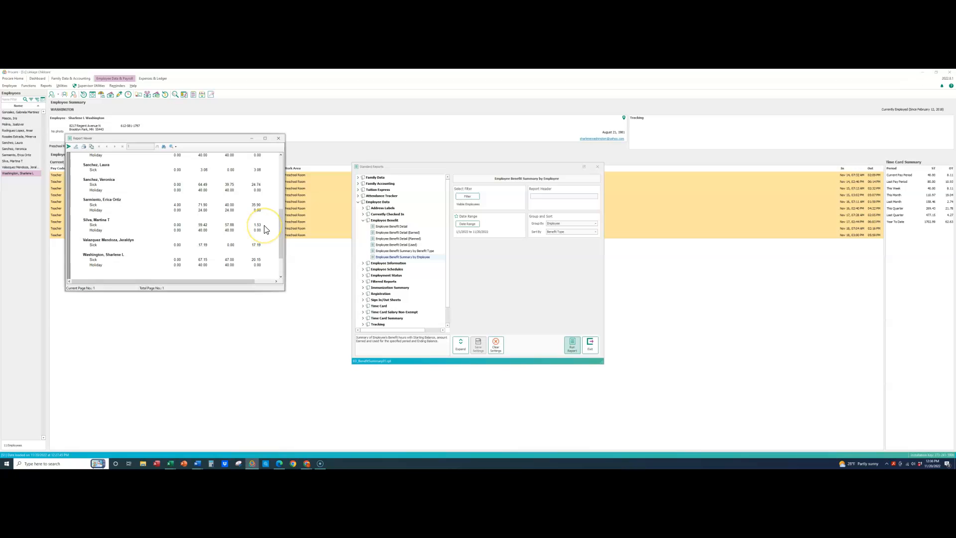
{"action": "scroll", "coordinate": [264, 229], "scroll_direction": "up", "scroll_amount": 5}
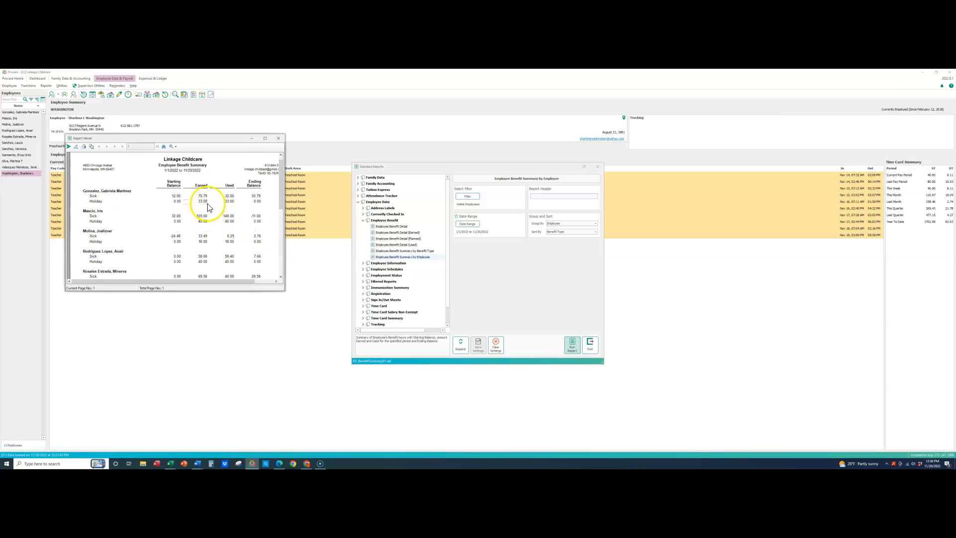
{"action": "scroll", "coordinate": [203, 218], "scroll_direction": "down", "scroll_amount": 3}
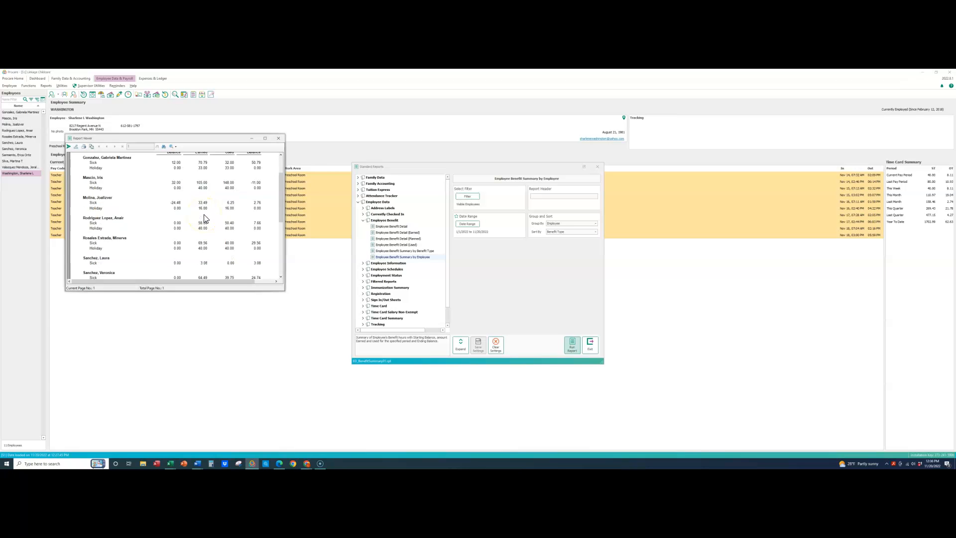
{"action": "scroll", "coordinate": [204, 209], "scroll_direction": "up", "scroll_amount": 2}
{"action": "scroll", "coordinate": [197, 184], "scroll_direction": "down", "scroll_amount": 5}
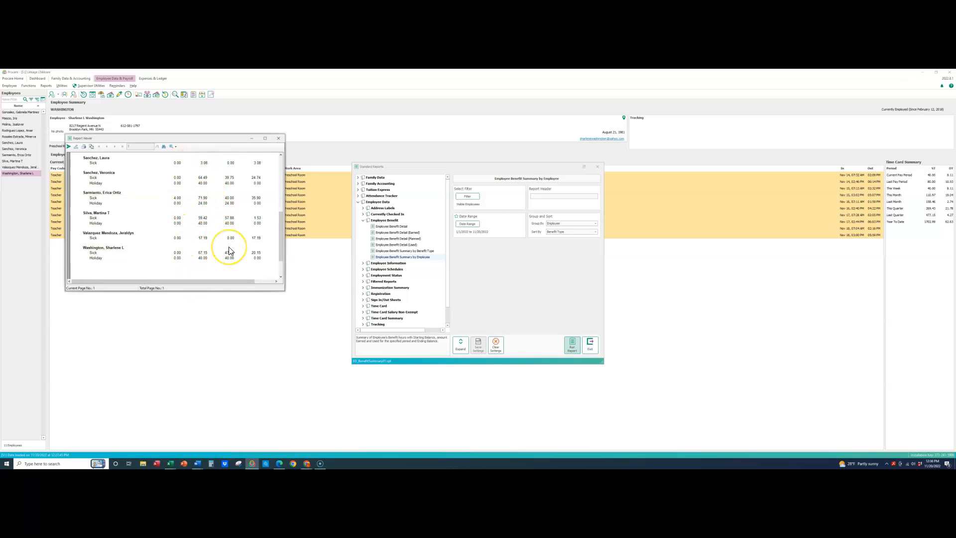
{"action": "scroll", "coordinate": [226, 247], "scroll_direction": "up", "scroll_amount": 6}
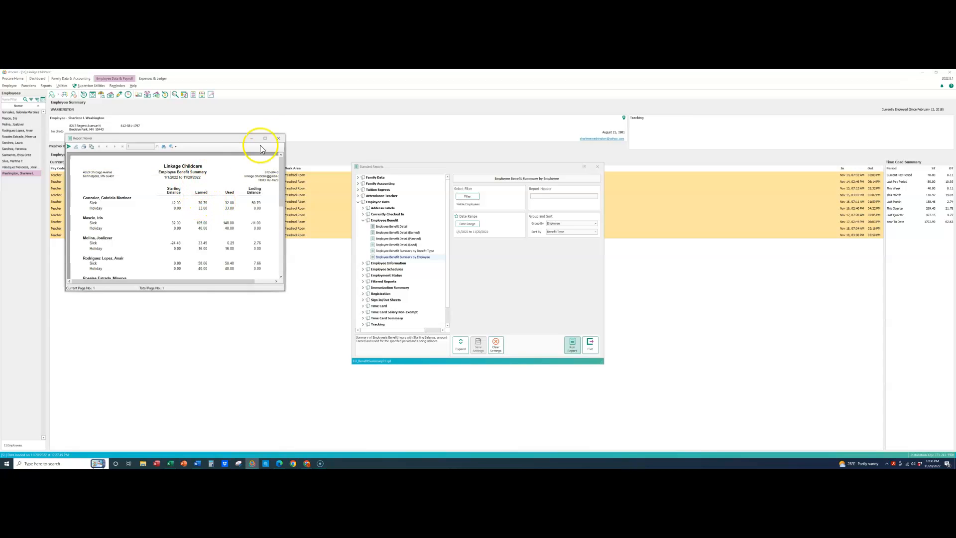
{"action": "left_click", "coordinate": [279, 138]}
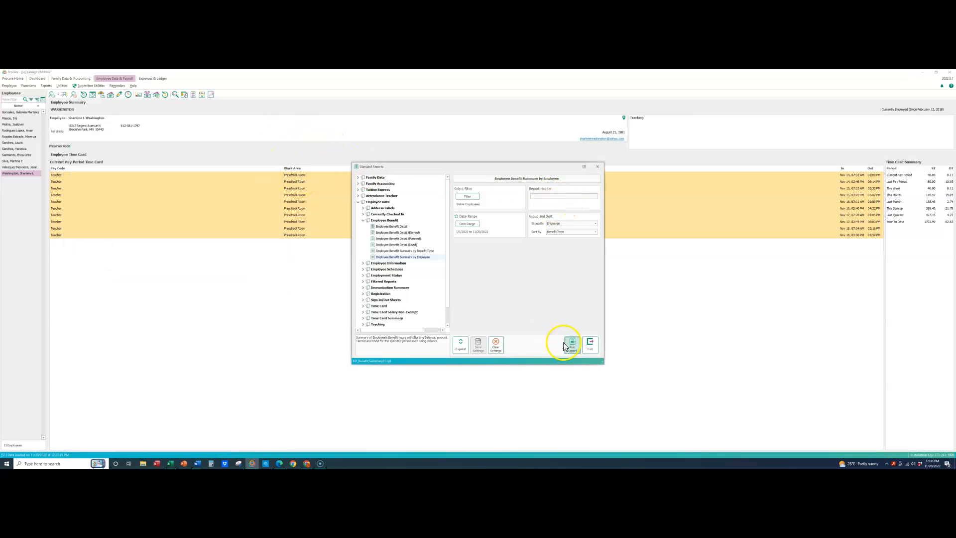
{"action": "left_click", "coordinate": [589, 342]}
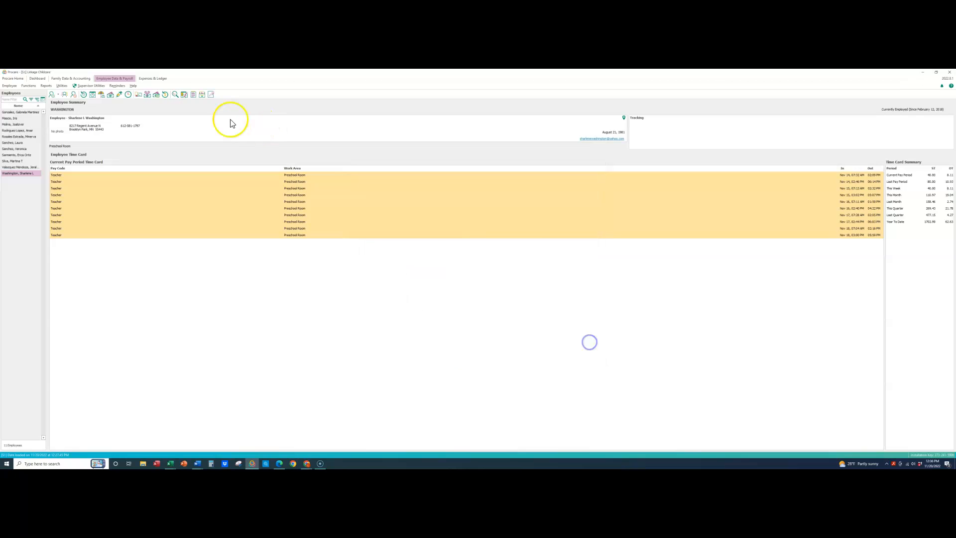
Check the preschool teacher's hourly rates for the Teacher, Holiday and Sick pay codes, and exit the pay rates.
{"action": "left_click", "coordinate": [110, 95]}
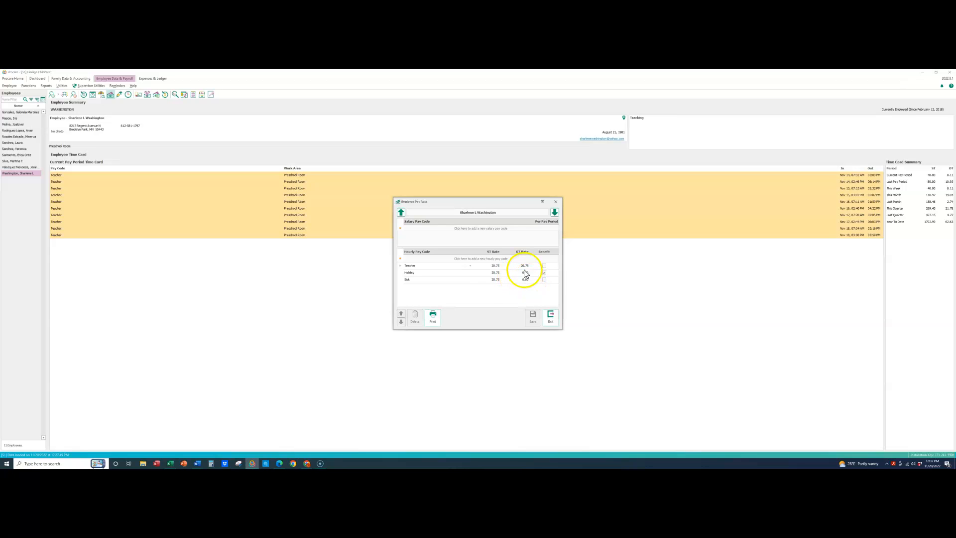
{"action": "left_click", "coordinate": [555, 320]}
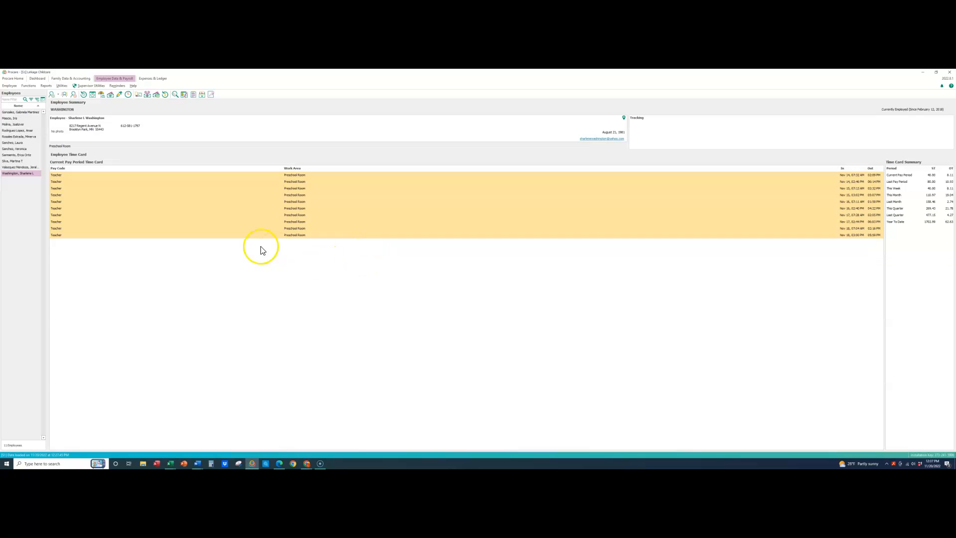
Examine the preschool teacher's time card back to early September, checking the pay codes on the Sick and Holiday entries, and close it.
{"action": "left_click", "coordinate": [128, 94]}
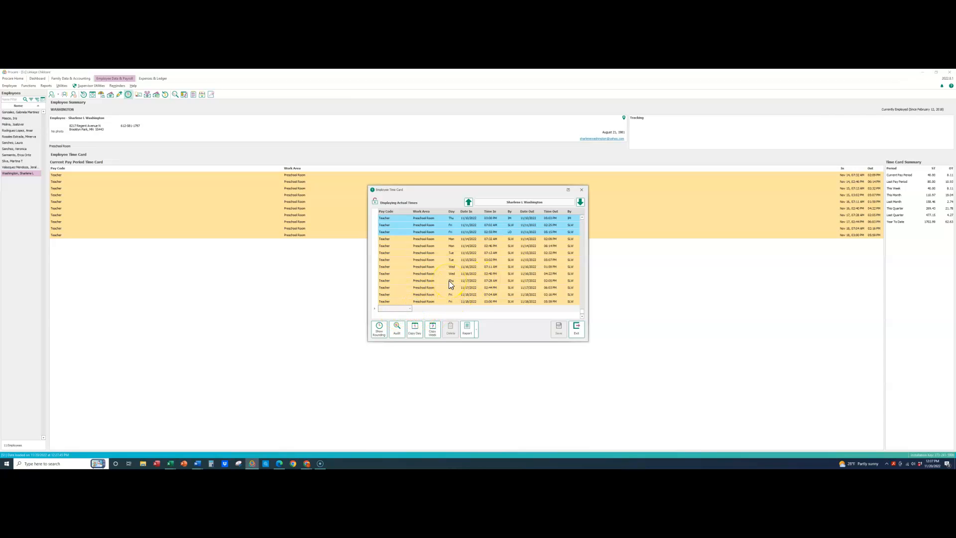
{"action": "left_click", "coordinate": [430, 310]}
{"action": "left_click", "coordinate": [414, 315]}
{"action": "scroll", "coordinate": [443, 279], "scroll_direction": "up", "scroll_amount": 6}
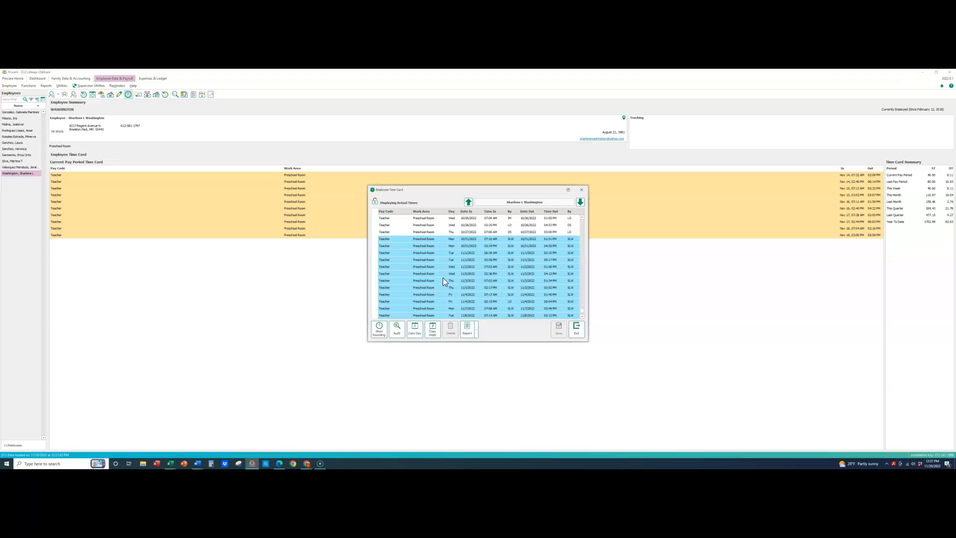
{"action": "scroll", "coordinate": [445, 281], "scroll_direction": "up", "scroll_amount": 8}
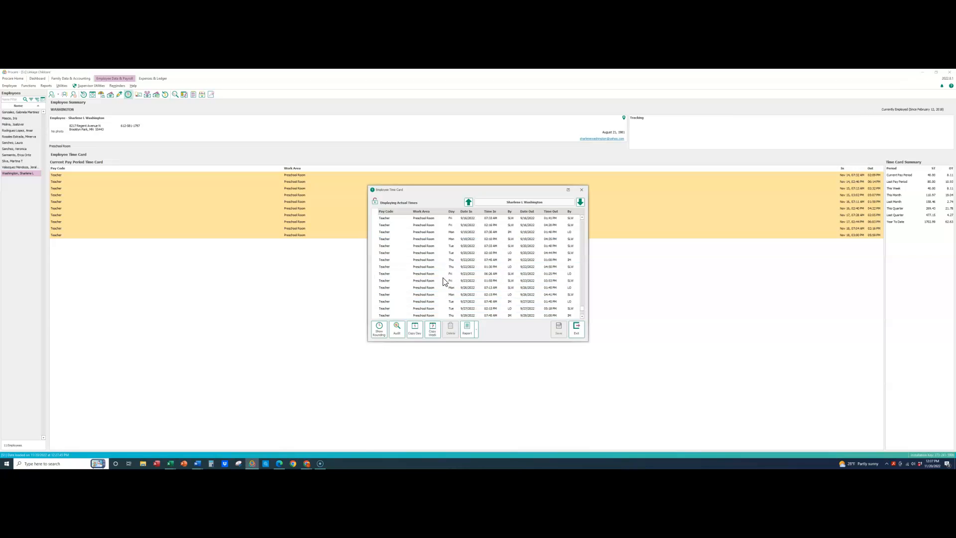
{"action": "scroll", "coordinate": [445, 281], "scroll_direction": "up", "scroll_amount": 3}
{"action": "left_click", "coordinate": [458, 247]}
{"action": "left_click", "coordinate": [386, 232]}
{"action": "left_click", "coordinate": [388, 236]}
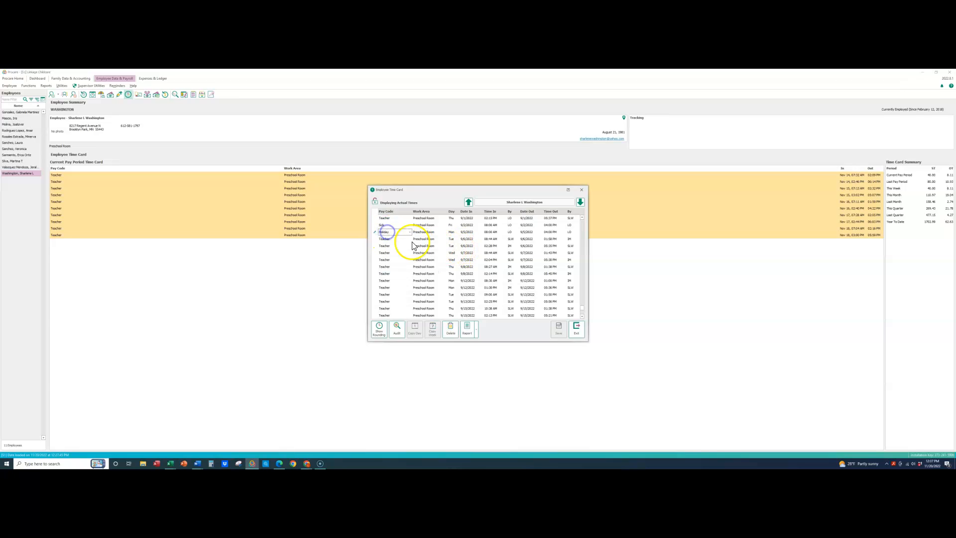
{"action": "left_click", "coordinate": [581, 190]}
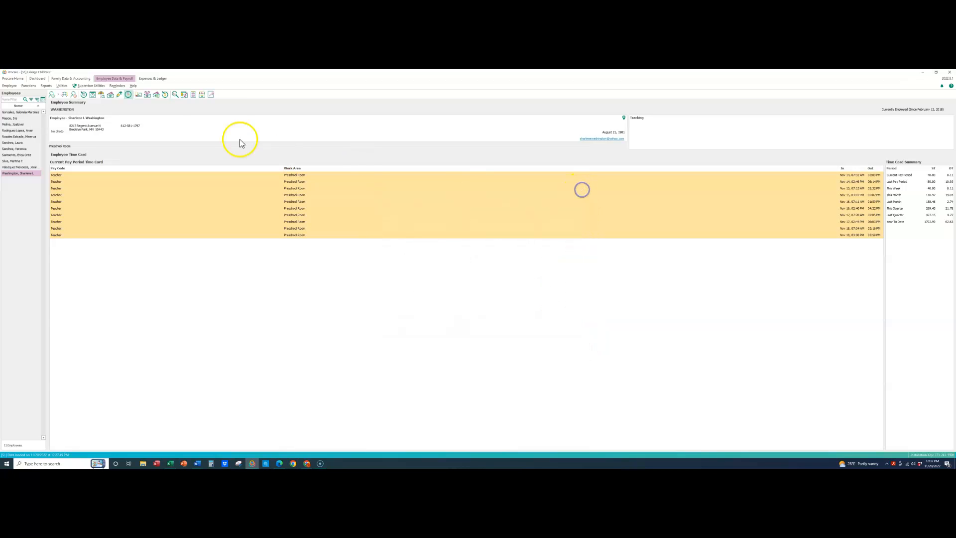
Display and exit the payroll check calculator, and check the Accidental Ins deduction in the preschool teacher's standard withholdings.
{"action": "left_click", "coordinate": [139, 95]}
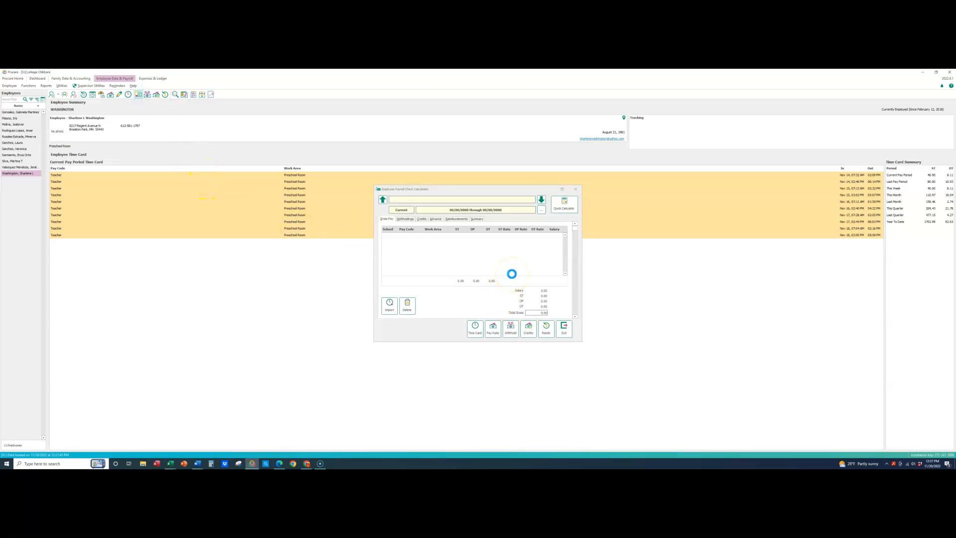
{"action": "left_click", "coordinate": [565, 331]}
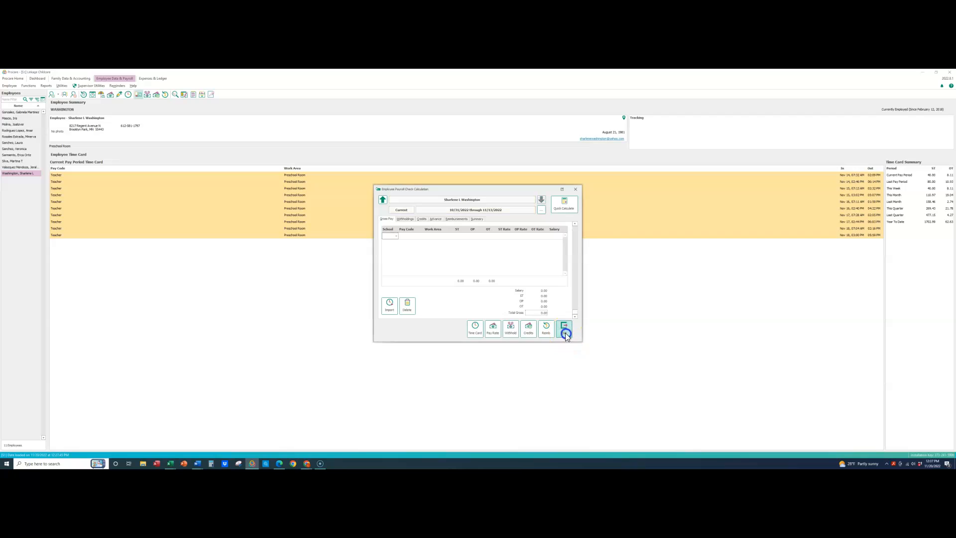
{"action": "left_click", "coordinate": [147, 95]}
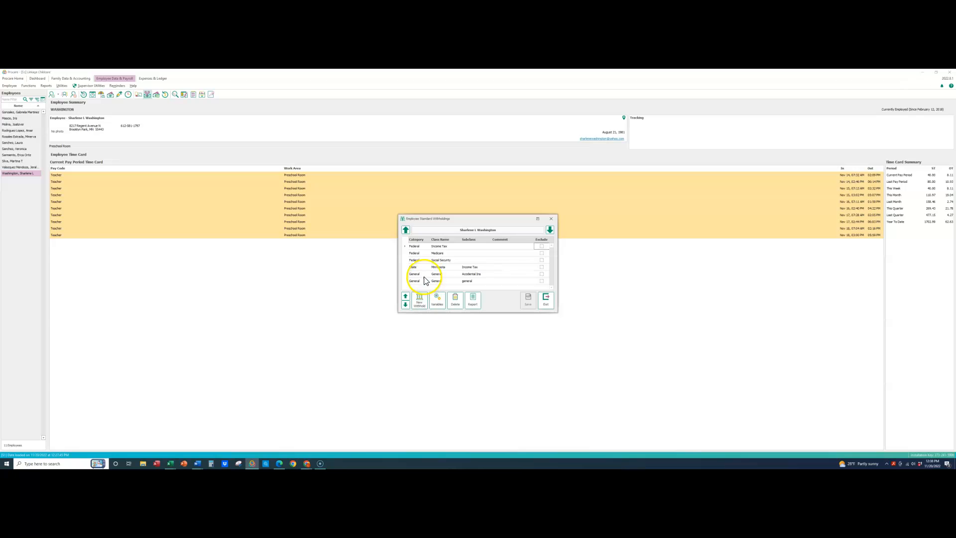
{"action": "double_click", "coordinate": [411, 274]}
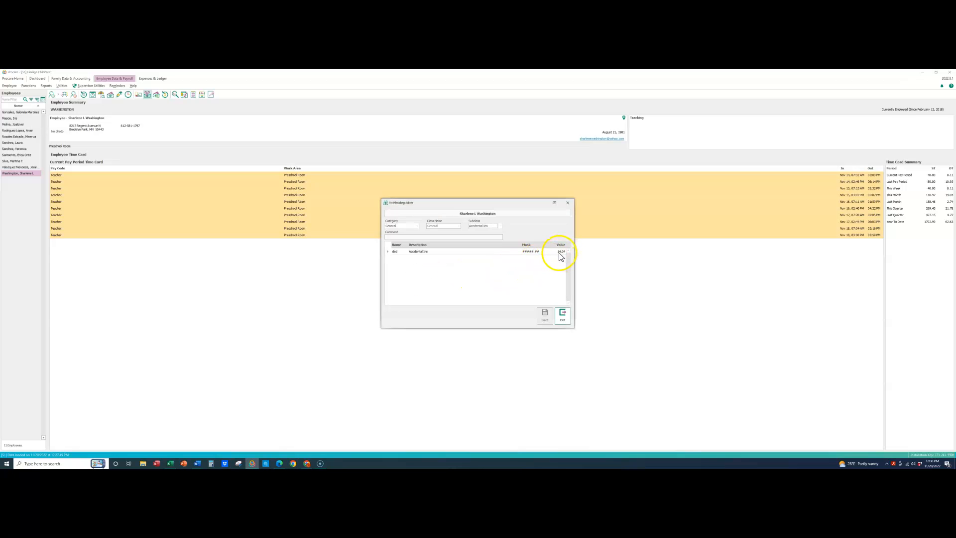
{"action": "left_click", "coordinate": [563, 318]}
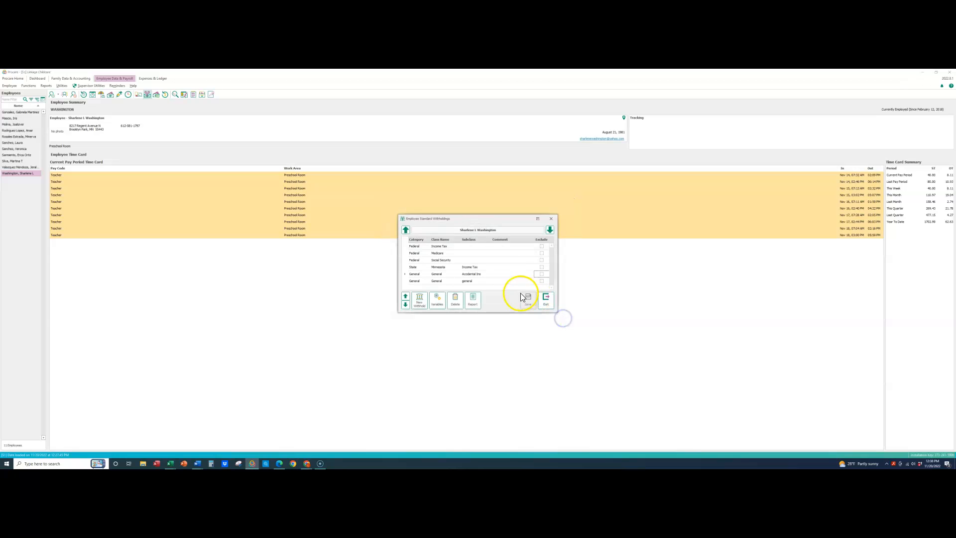
{"action": "left_click", "coordinate": [547, 301]}
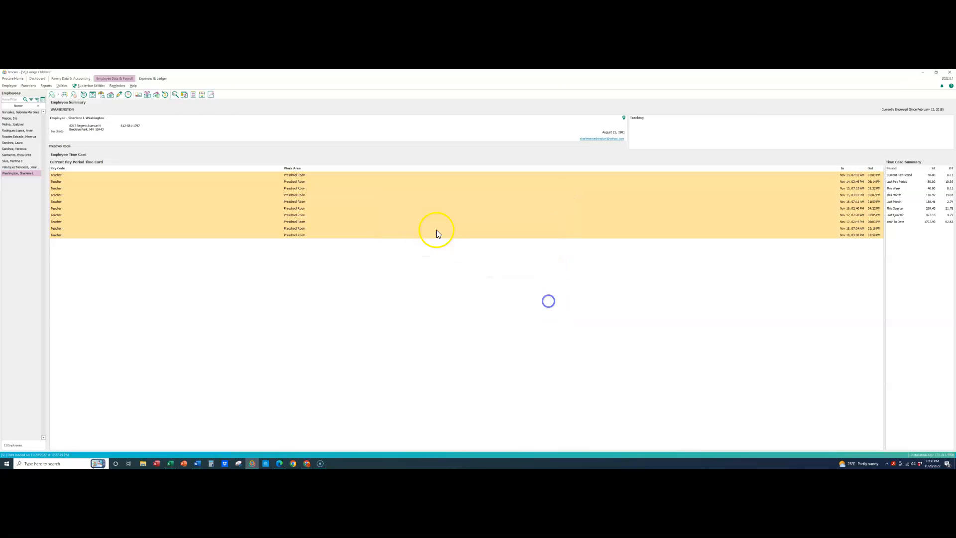
View the Reimbursements section in the preschool teacher's payroll check calculator, and exit the calculator.
{"action": "left_click", "coordinate": [164, 98]}
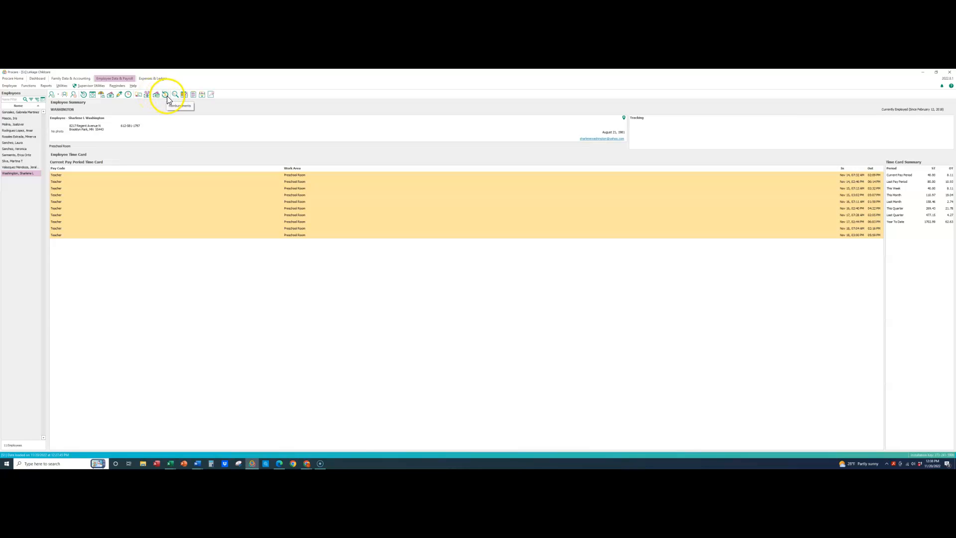
{"action": "left_click", "coordinate": [140, 95]}
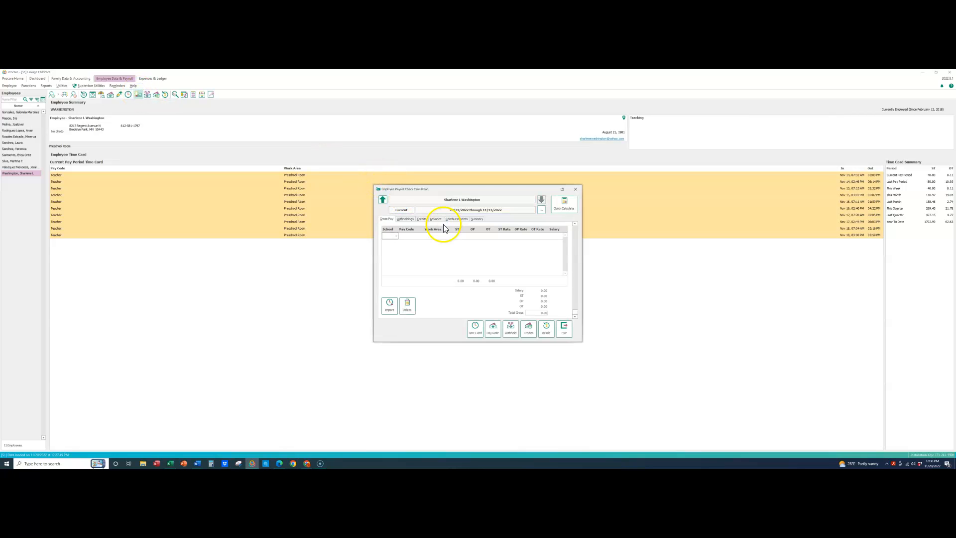
{"action": "left_click", "coordinate": [459, 219]}
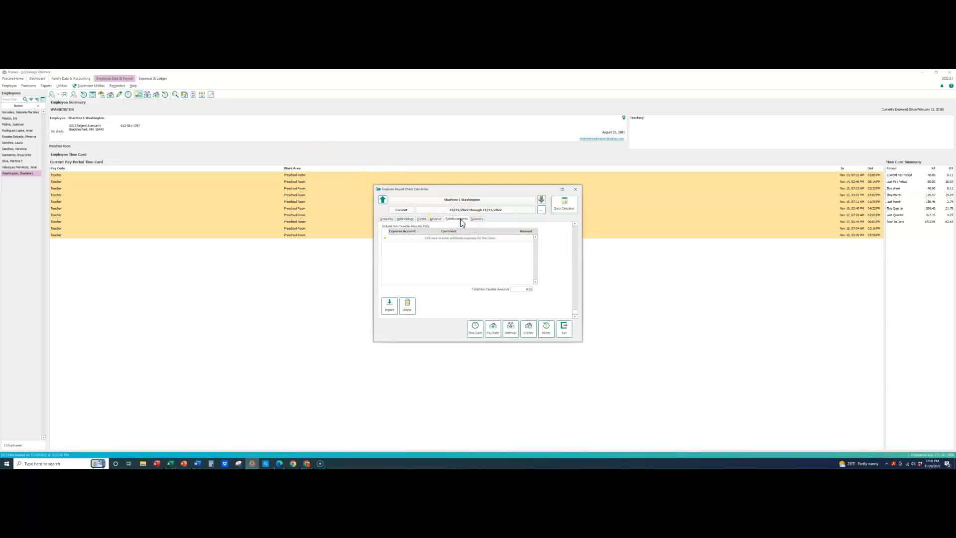
{"action": "left_click", "coordinate": [566, 333]}
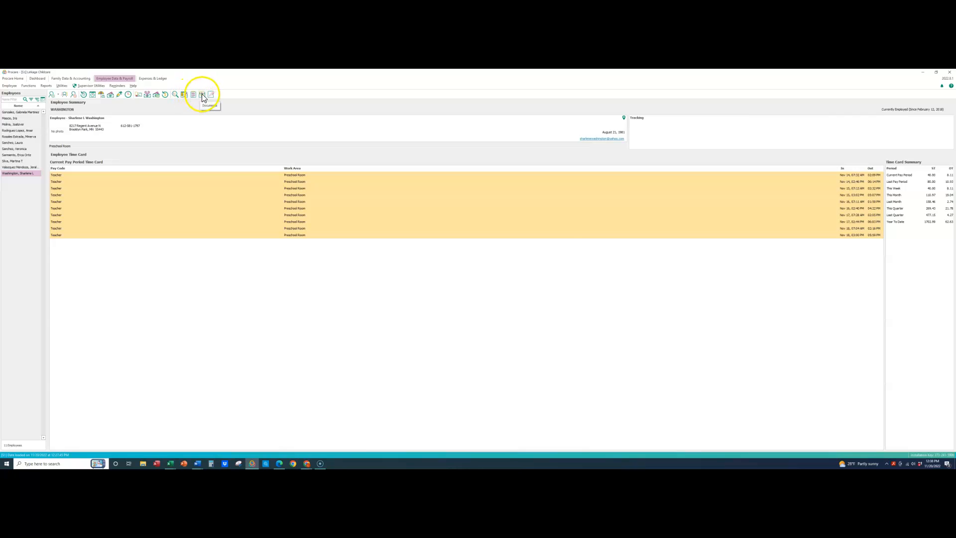
Look through the training certificates and other files in the preschool teacher's employee documents, and exit the list.
{"action": "left_click", "coordinate": [202, 95]}
{"action": "scroll", "coordinate": [478, 245], "scroll_direction": "down", "scroll_amount": 3}
{"action": "scroll", "coordinate": [478, 244], "scroll_direction": "down", "scroll_amount": 5}
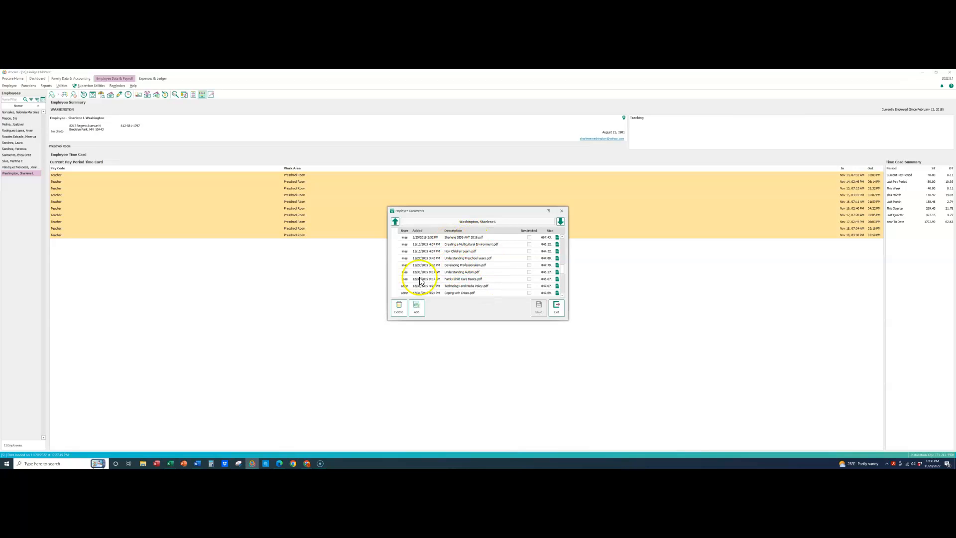
{"action": "left_click", "coordinate": [556, 308]}
Switch to Family Data & Accounting, look through the documents stored for the first account's child, and close the list.
{"action": "left_click", "coordinate": [70, 79]}
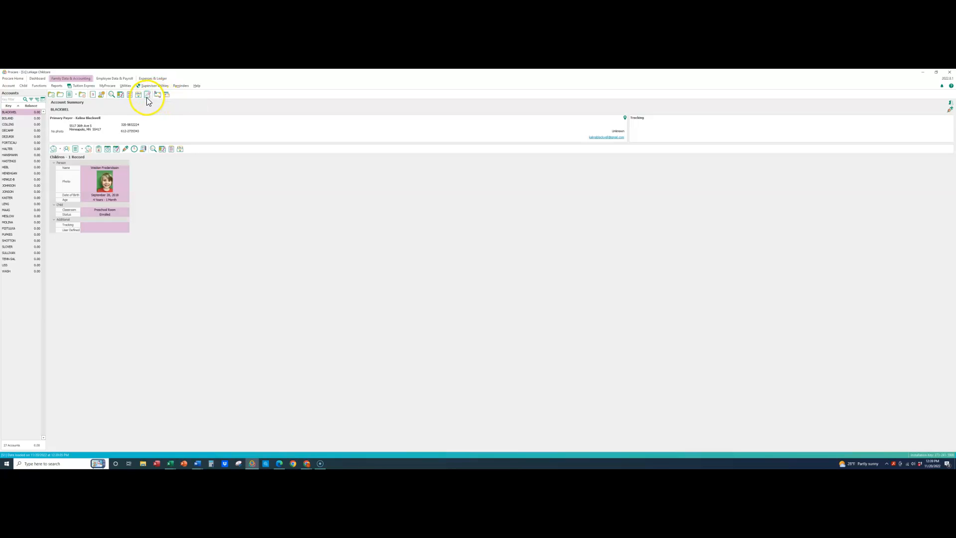
{"action": "left_click", "coordinate": [180, 150]}
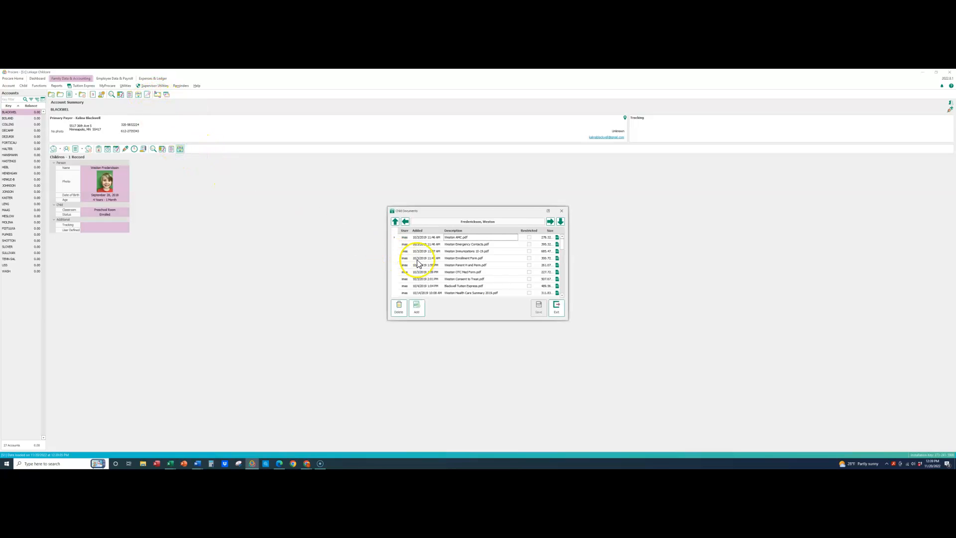
{"action": "scroll", "coordinate": [441, 252], "scroll_direction": "down", "scroll_amount": 10}
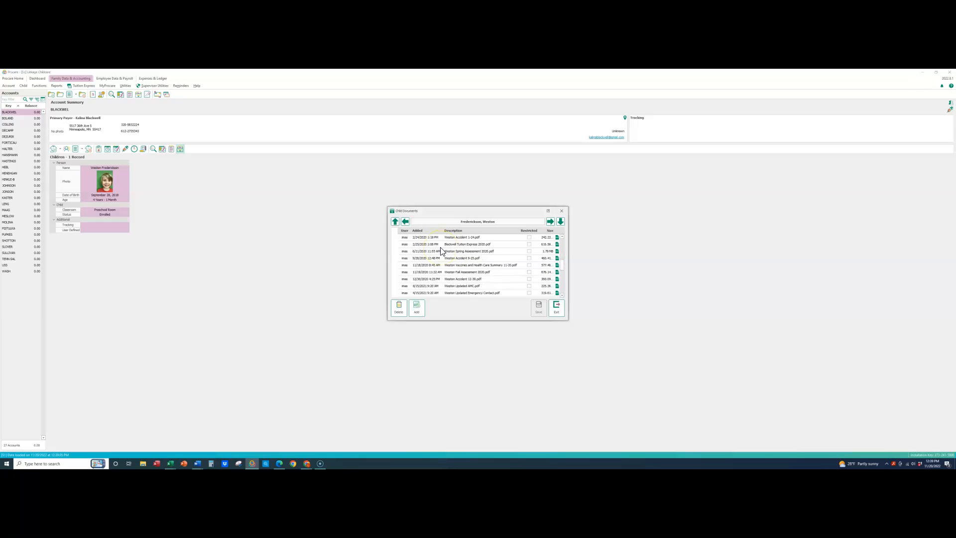
{"action": "left_click", "coordinate": [560, 213]}
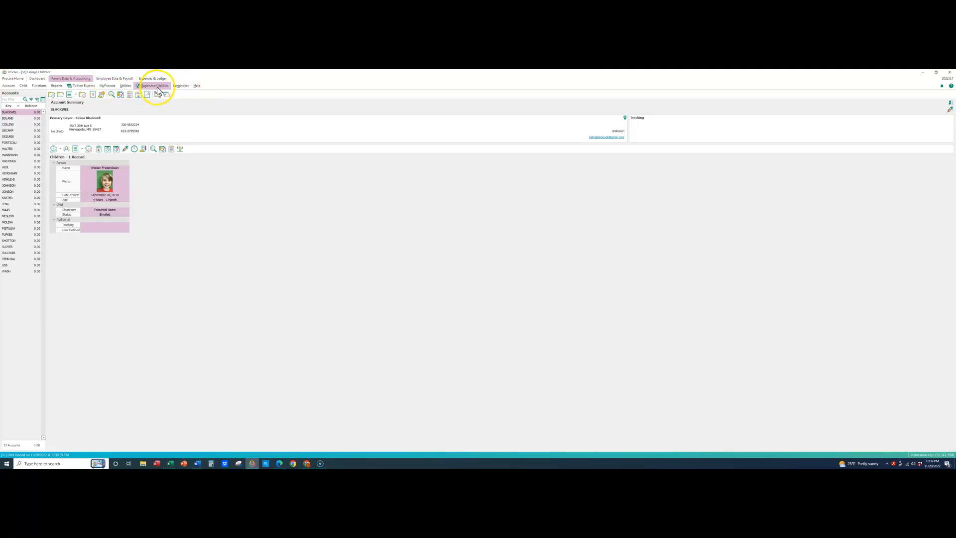
Return to Employee Data & Payroll, view the first listed employee's information and relationships, and exit the record.
{"action": "left_click", "coordinate": [107, 78]}
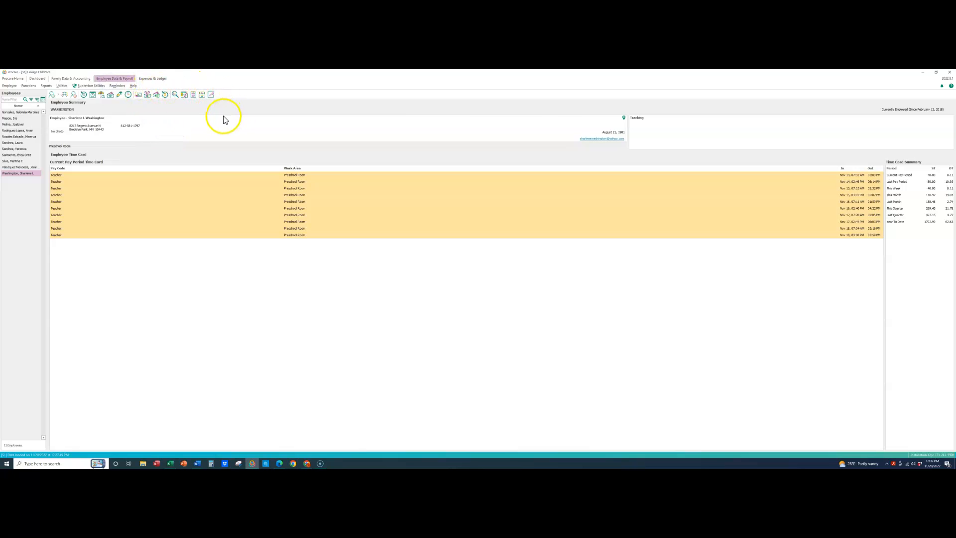
{"action": "left_click", "coordinate": [9, 112]}
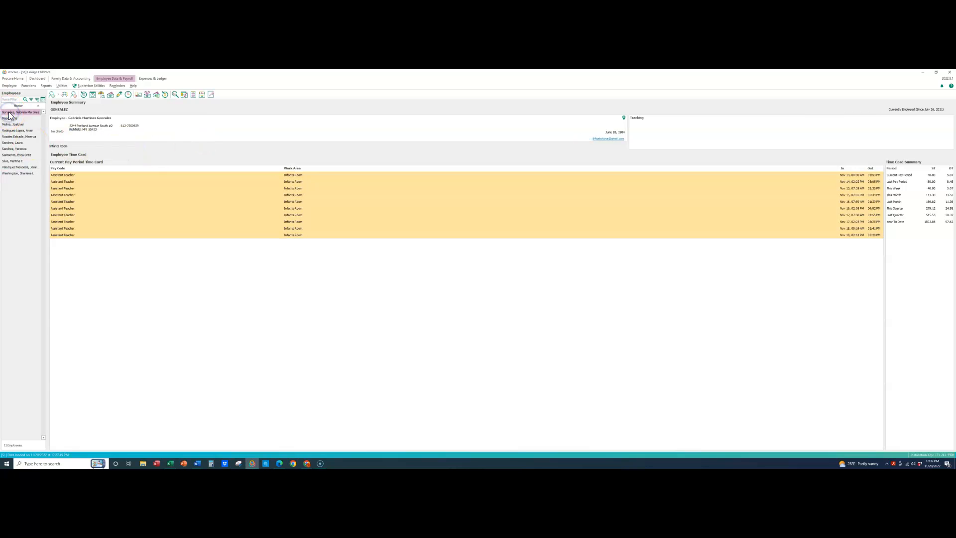
{"action": "double_click", "coordinate": [10, 114]}
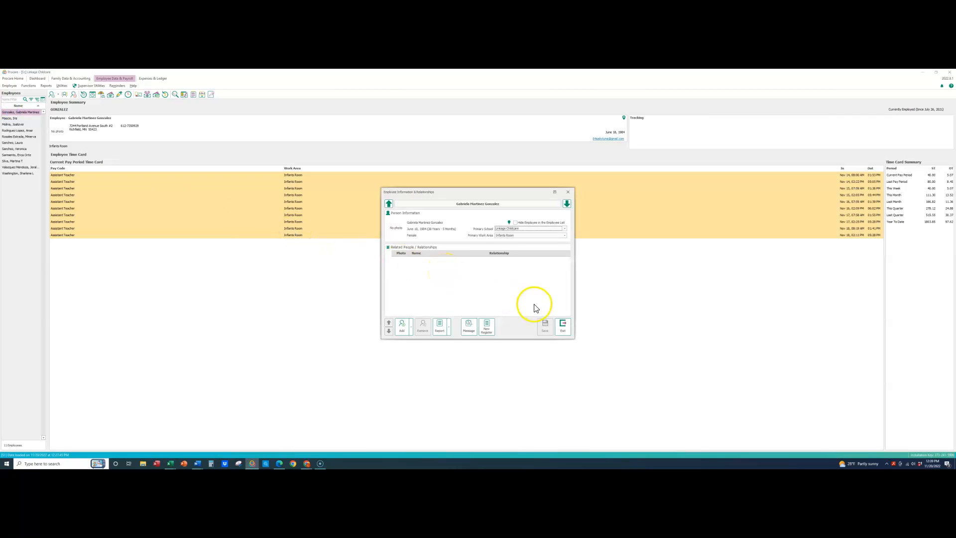
{"action": "left_click", "coordinate": [412, 333]}
{"action": "left_click", "coordinate": [414, 348]}
{"action": "left_click", "coordinate": [559, 330]}
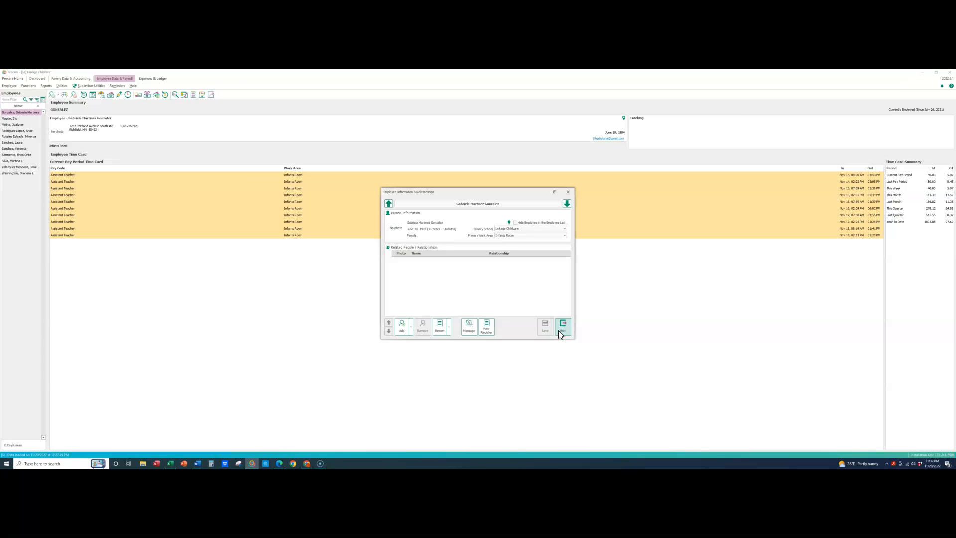
{"action": "left_click", "coordinate": [559, 331]}
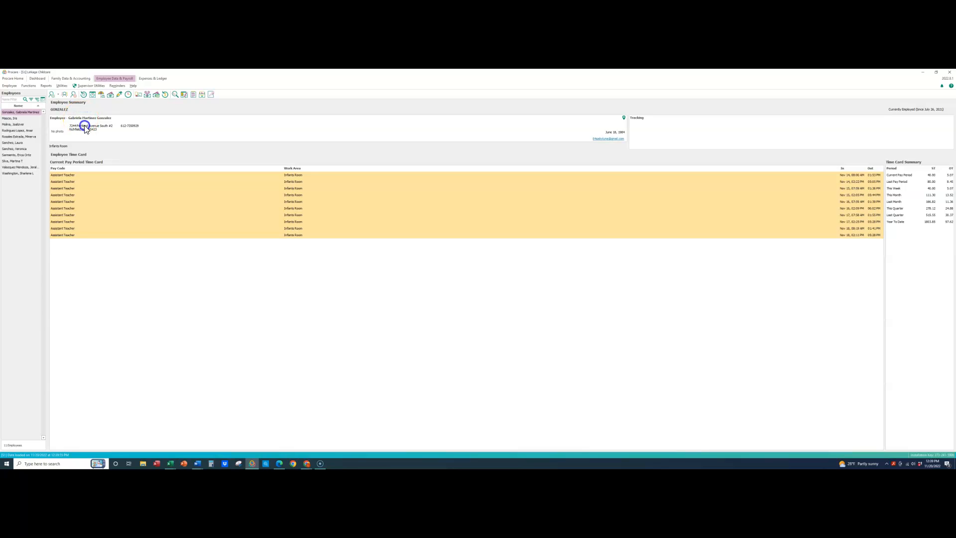
{"action": "left_click", "coordinate": [74, 110]}
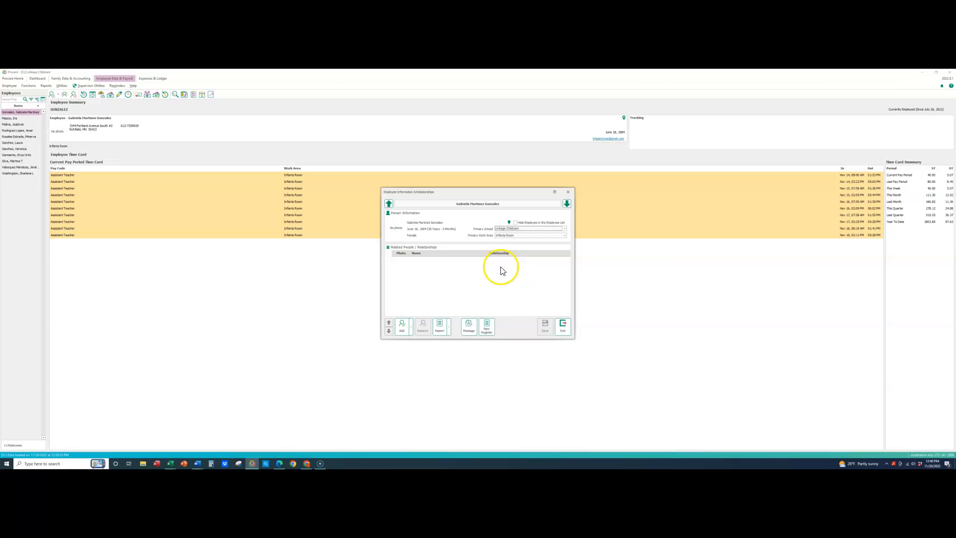
{"action": "left_click", "coordinate": [562, 327]}
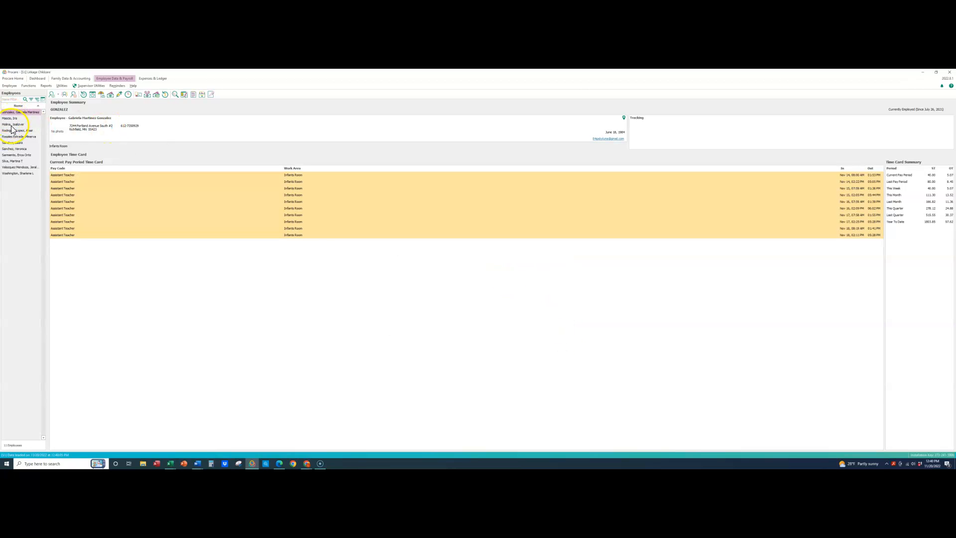
View the third listed employee's relationships and personal information record, and exit both windows.
{"action": "double_click", "coordinate": [11, 125]}
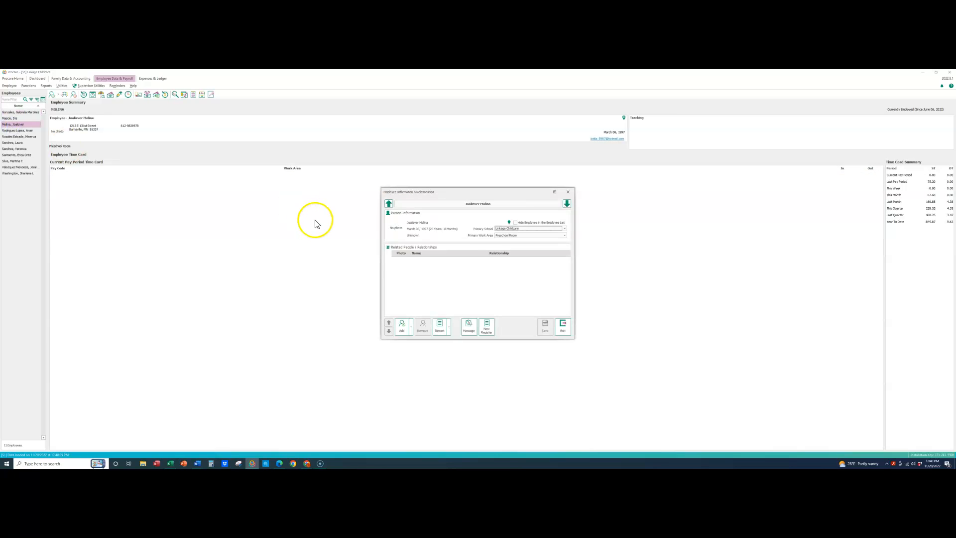
{"action": "left_click", "coordinate": [562, 336]}
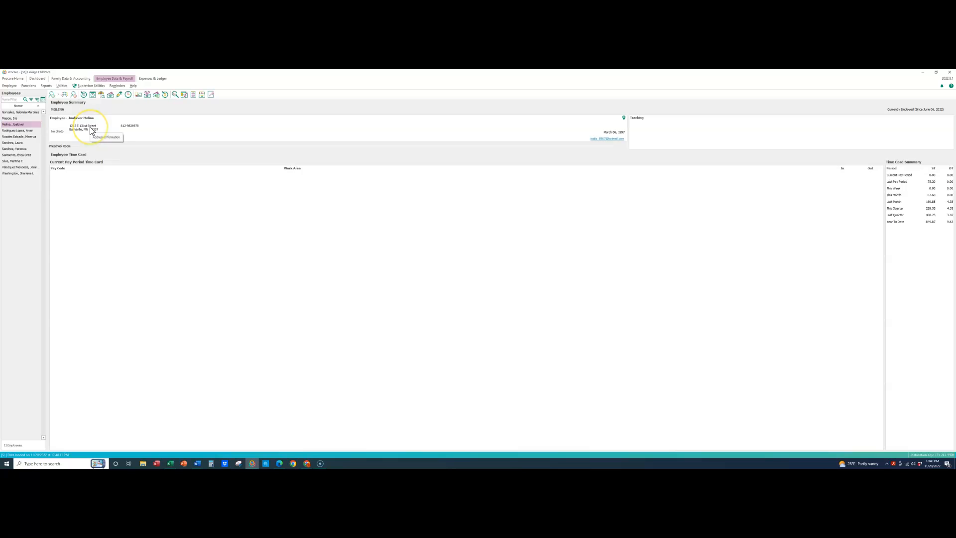
{"action": "left_click", "coordinate": [78, 134]}
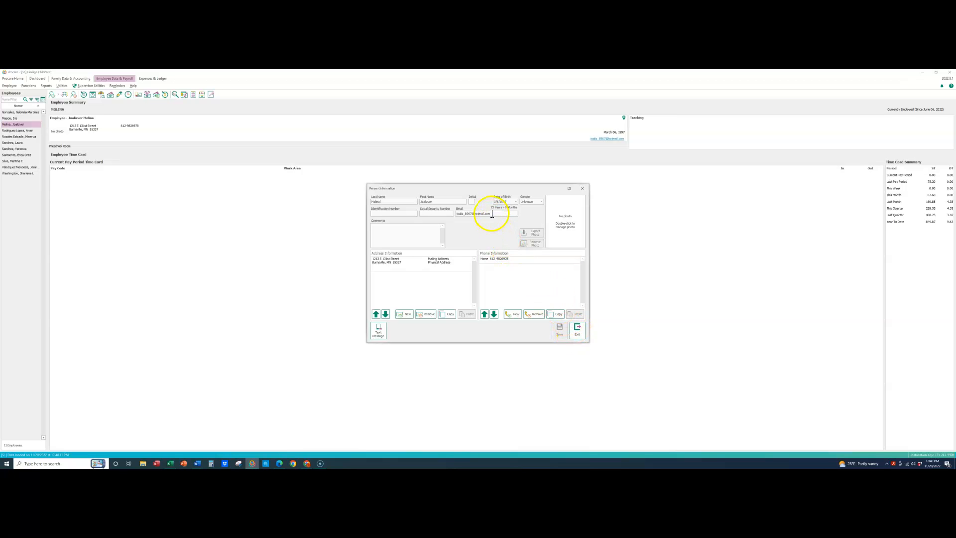
{"action": "left_click", "coordinate": [577, 330]}
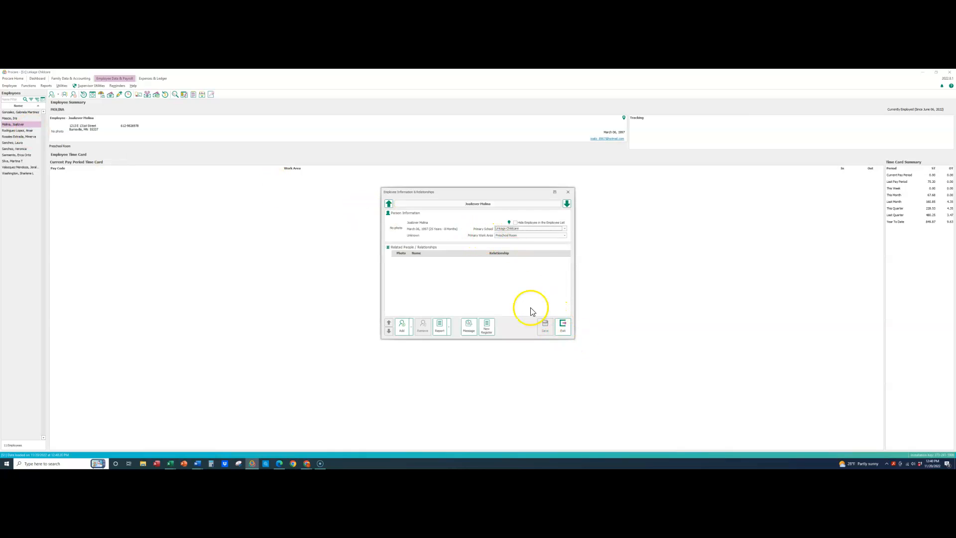
{"action": "left_click", "coordinate": [564, 330]}
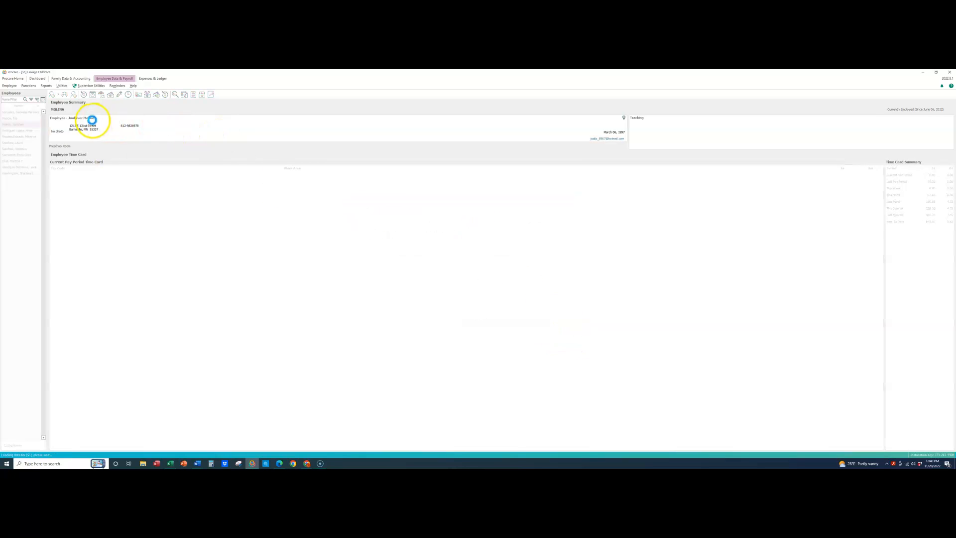
Review the third listed employee's personal information again, including the e-mail, address and phone fields, and exit.
{"action": "left_click", "coordinate": [72, 126]}
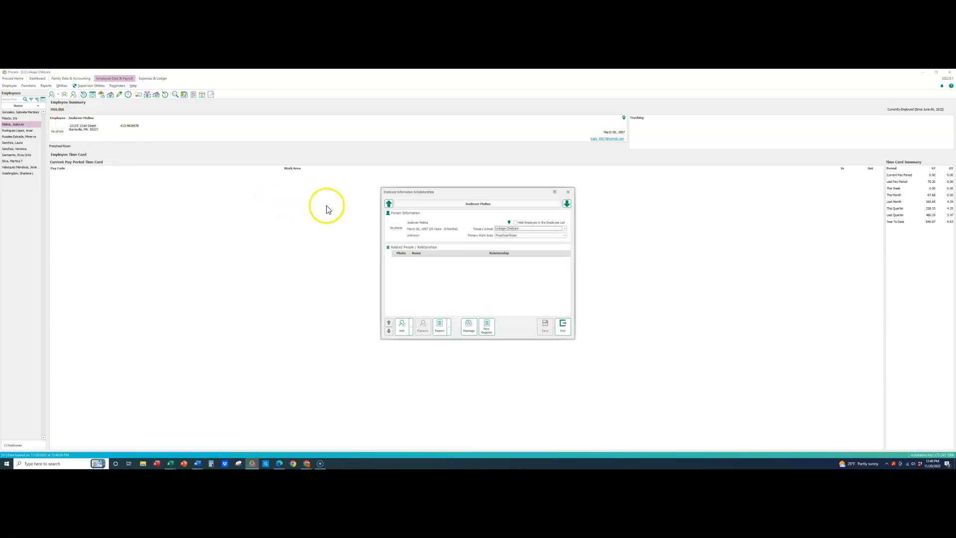
{"action": "left_click", "coordinate": [563, 326]}
{"action": "left_click", "coordinate": [87, 118]}
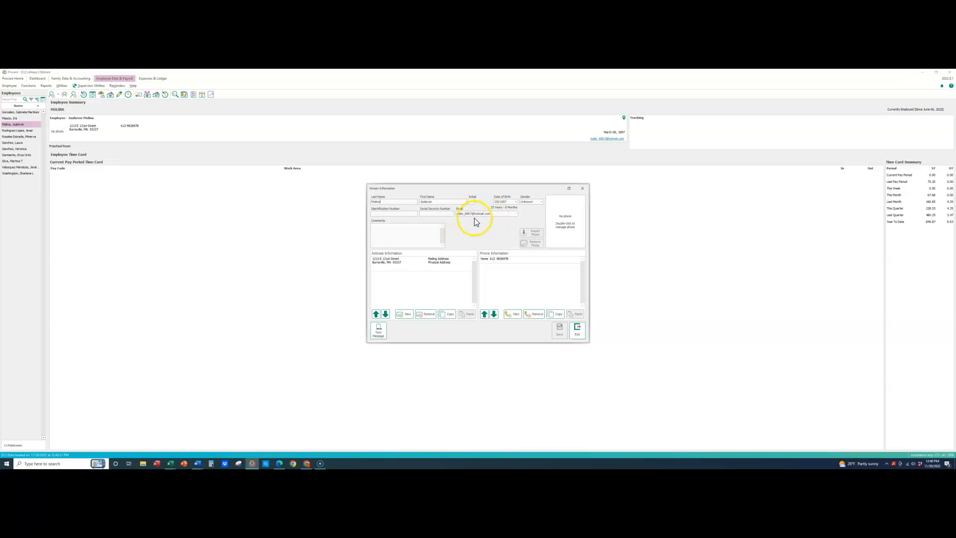
{"action": "left_click", "coordinate": [577, 331]}
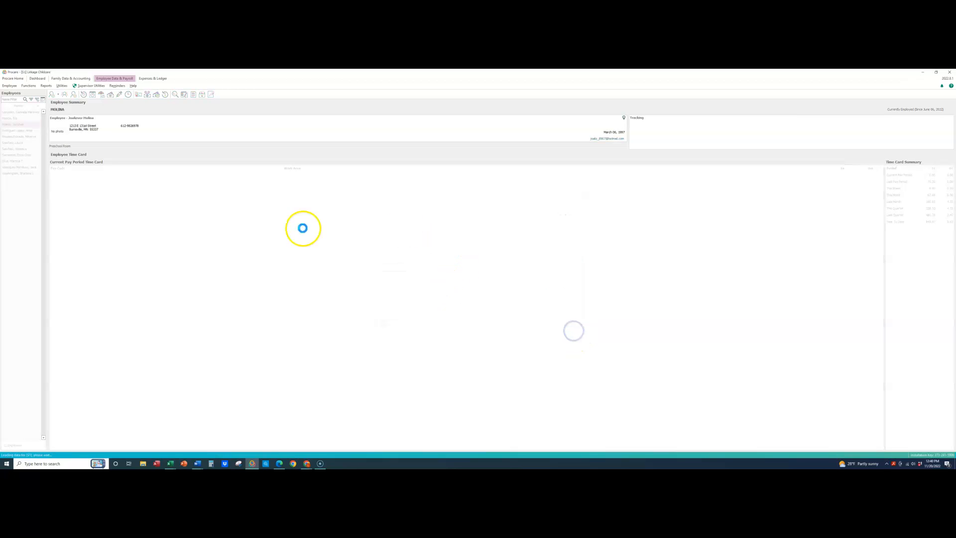